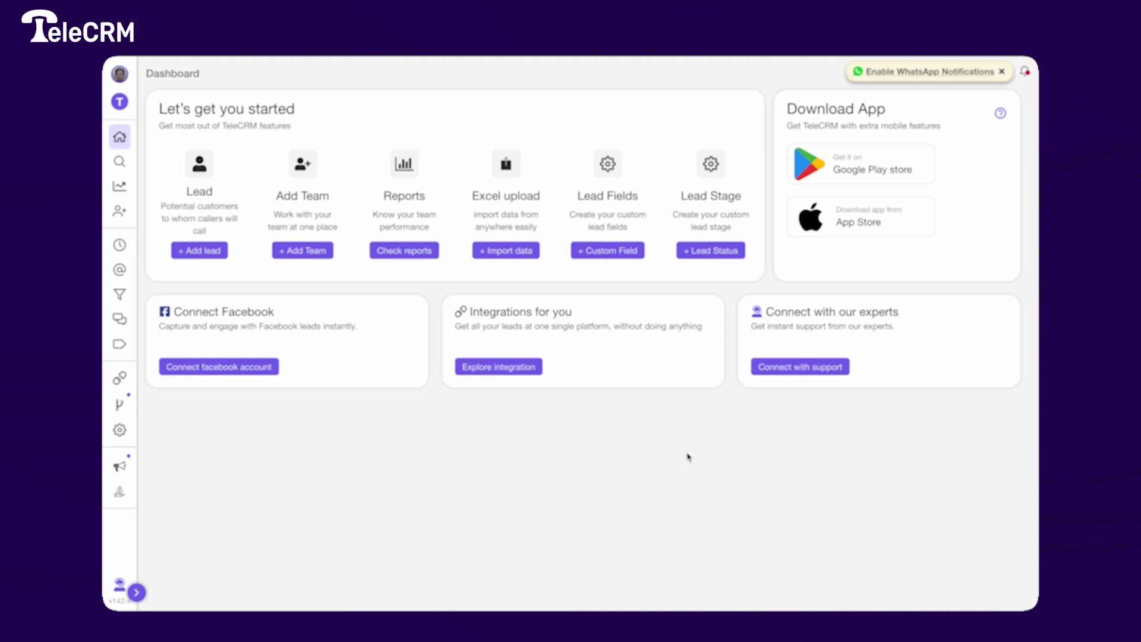
- Open the Google sheet card from TeleCRM's Integrations page
left_click(119, 383)
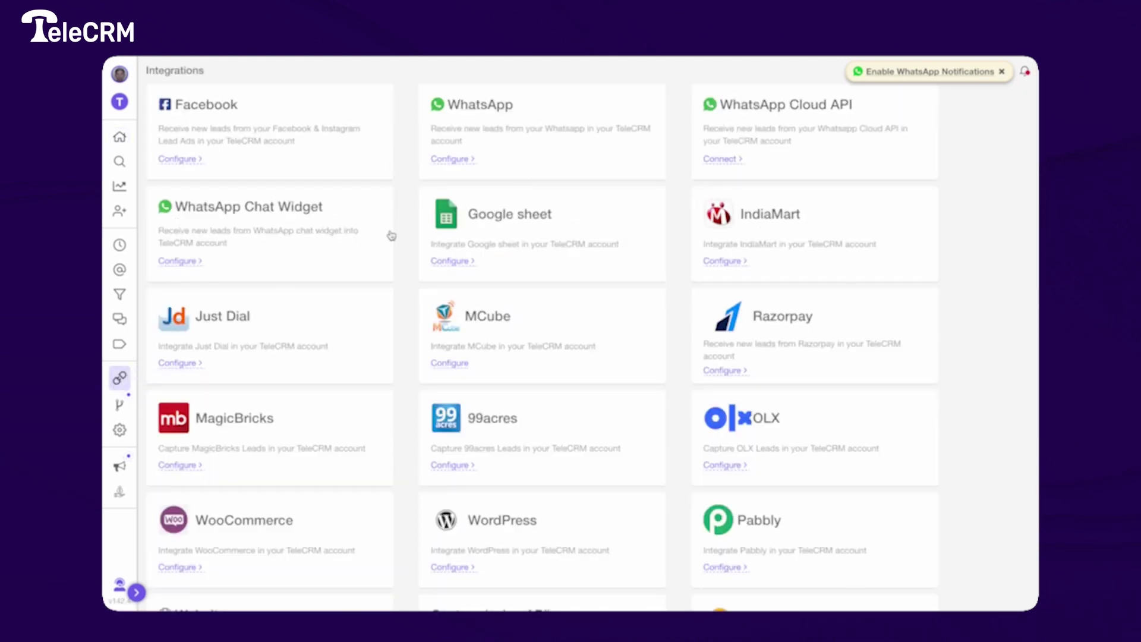
left_click(484, 221)
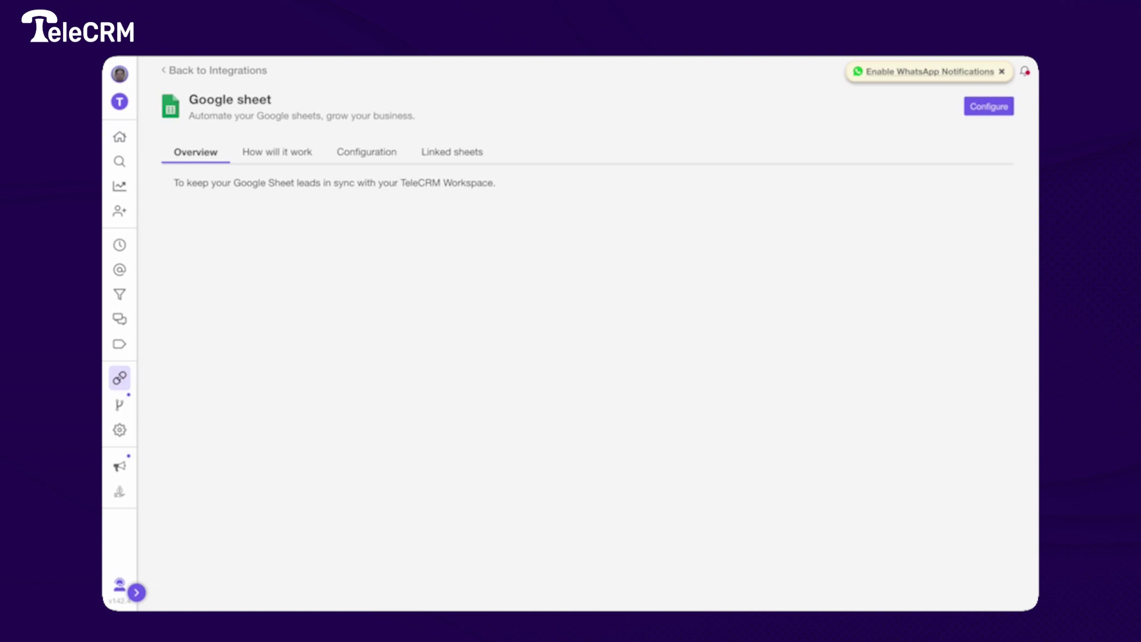
- Review the Configuration tab's setup steps and open the Step 1 Code.gs script file
left_click(390, 154)
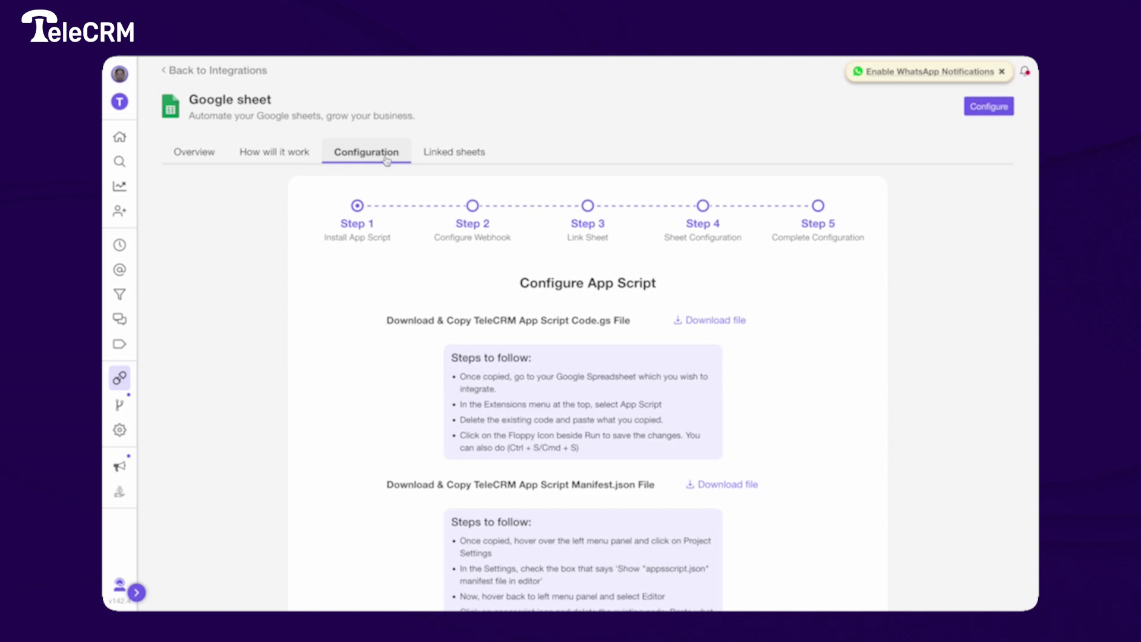
scroll(502, 381, "down", 1)
scroll(502, 381, "up", 1)
left_click(705, 323)
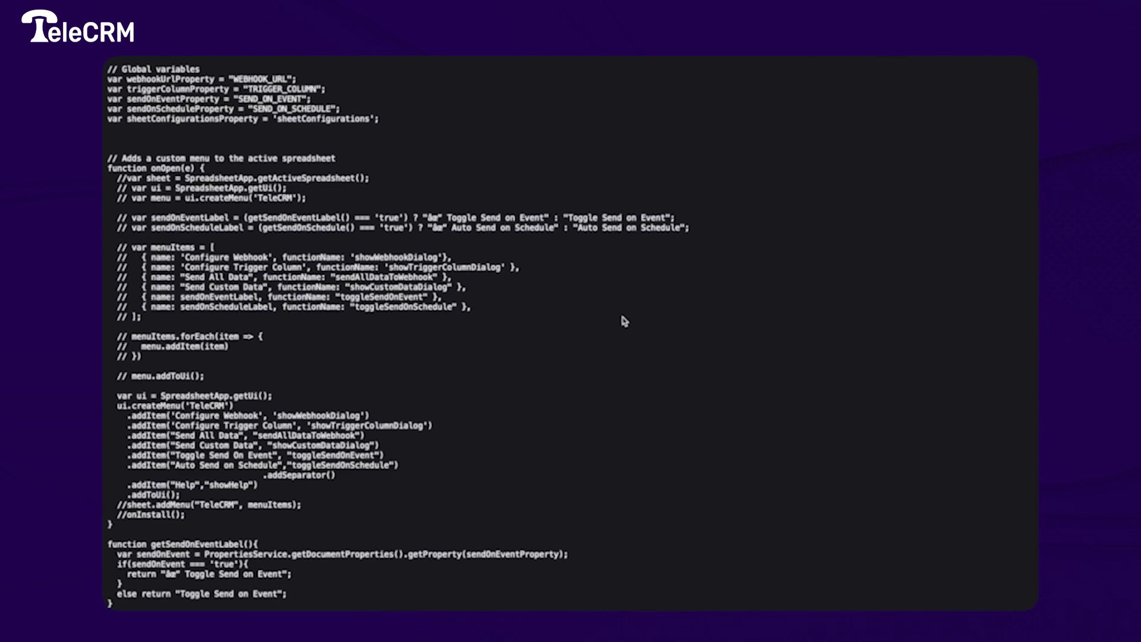
- Select the entire TeleCRM Code.gs script for copying
key("super+a")
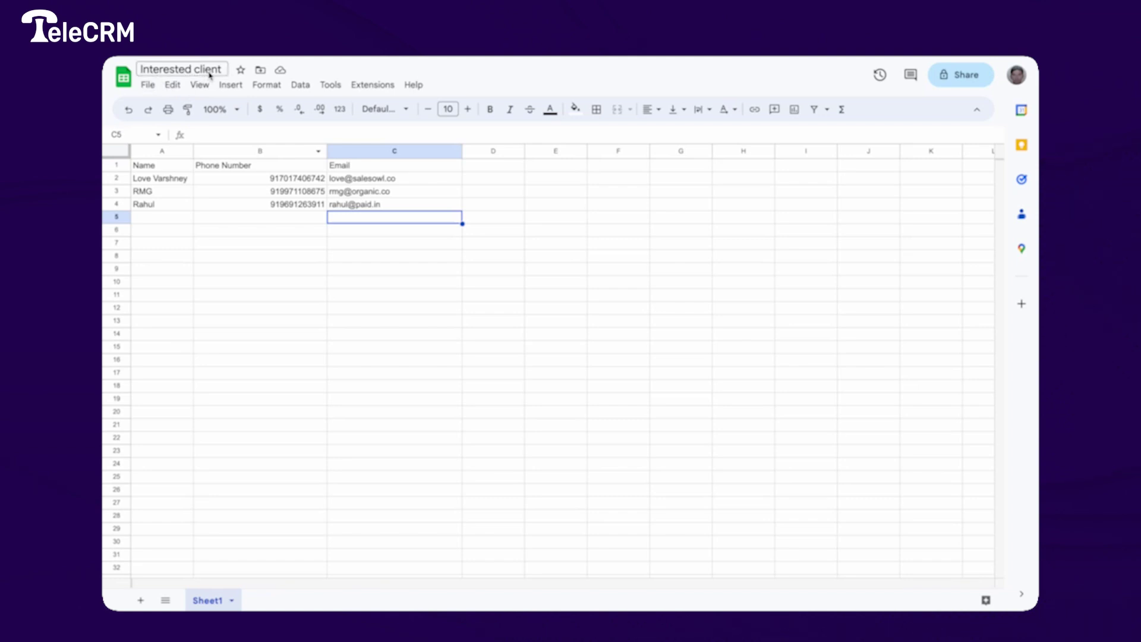
- Launch Apps Script from the Interested client spreadsheet's Extensions menu
left_click(378, 89)
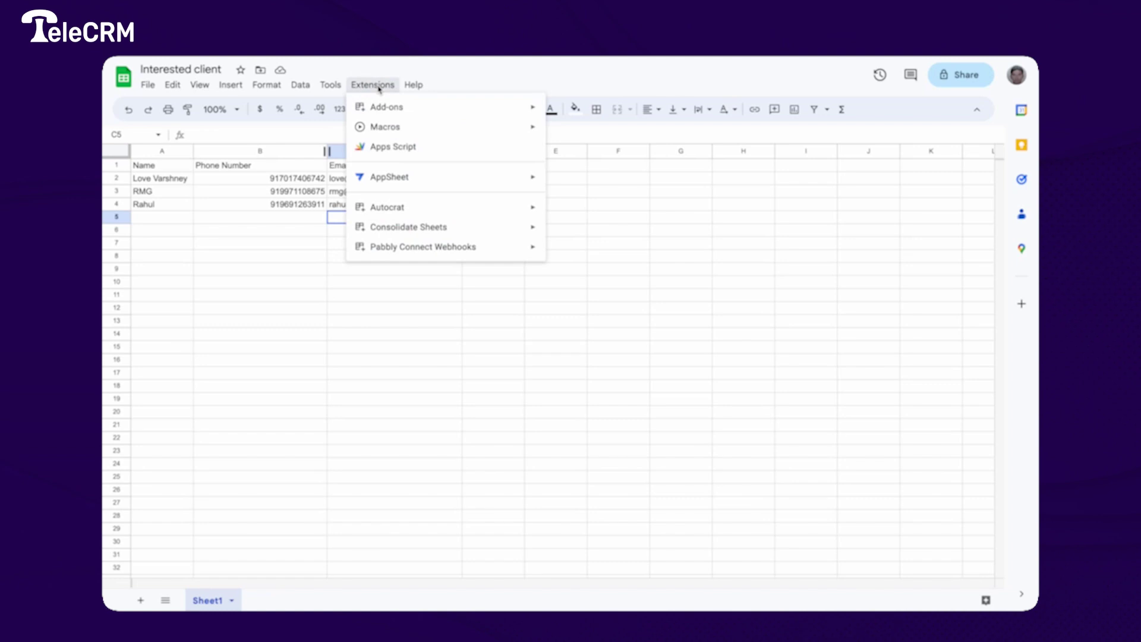
left_click(388, 144)
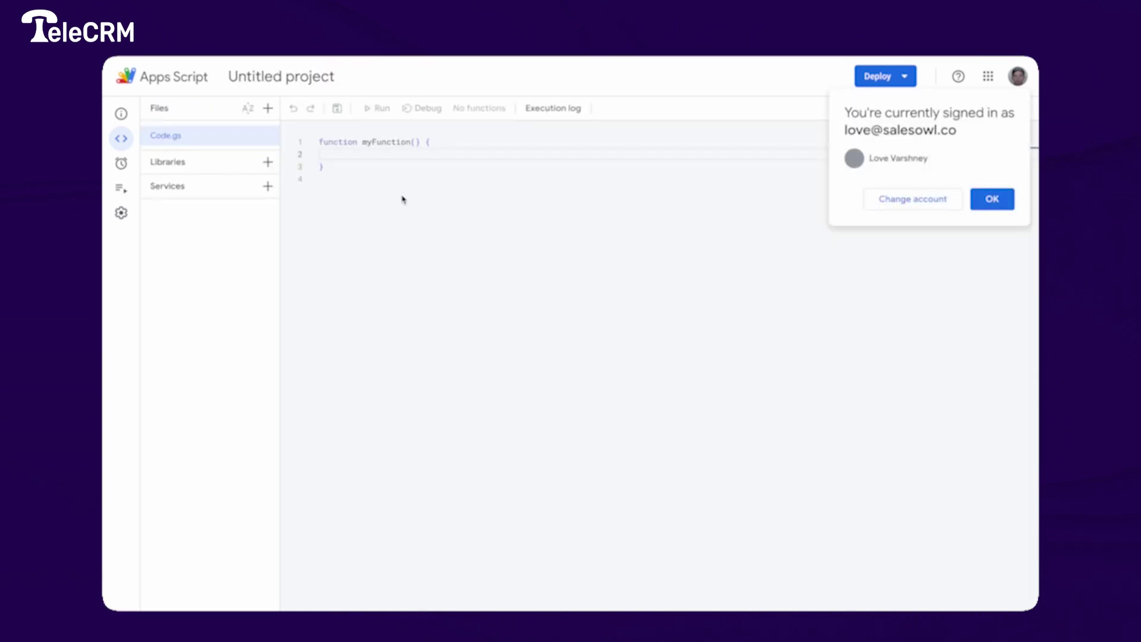
- Replace the default myFunction in Code.gs with the copied TeleCRM script and save
left_click(991, 200)
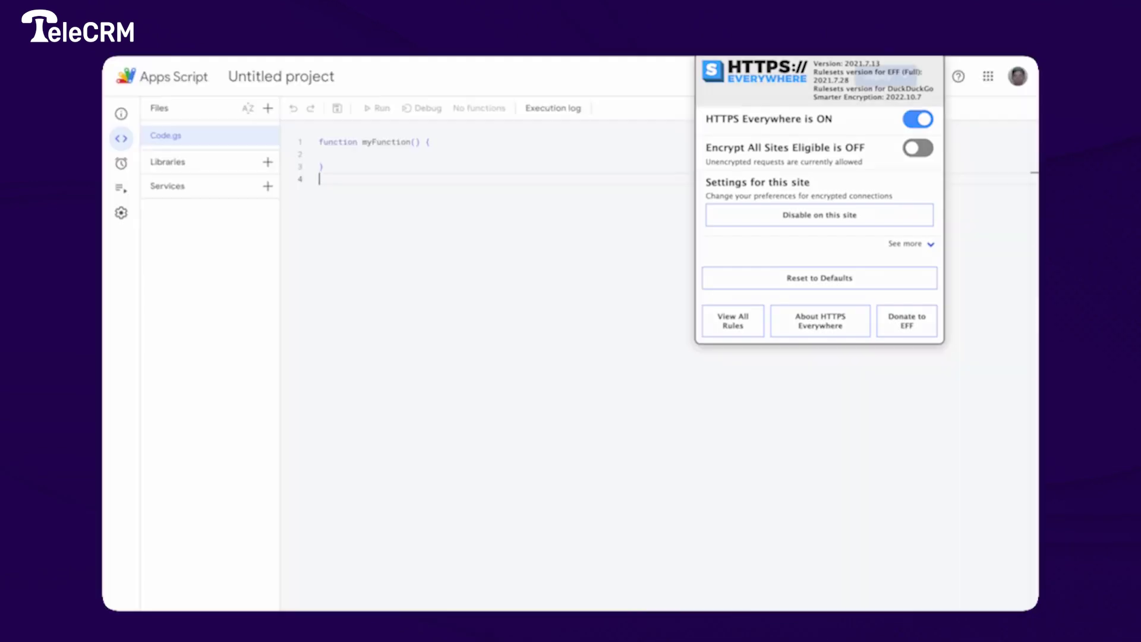
left_click(535, 189)
key("ctrl+a")
key("ctrl+v")
scroll(535, 189, "up", 10)
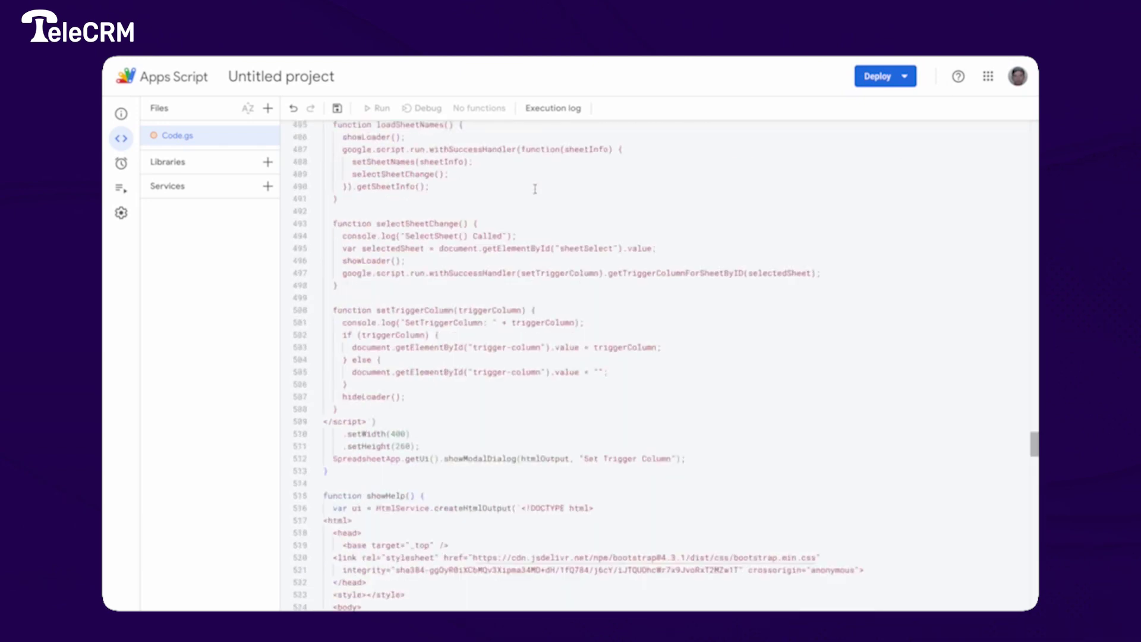
scroll(535, 188, "up", 15)
left_click(337, 108)
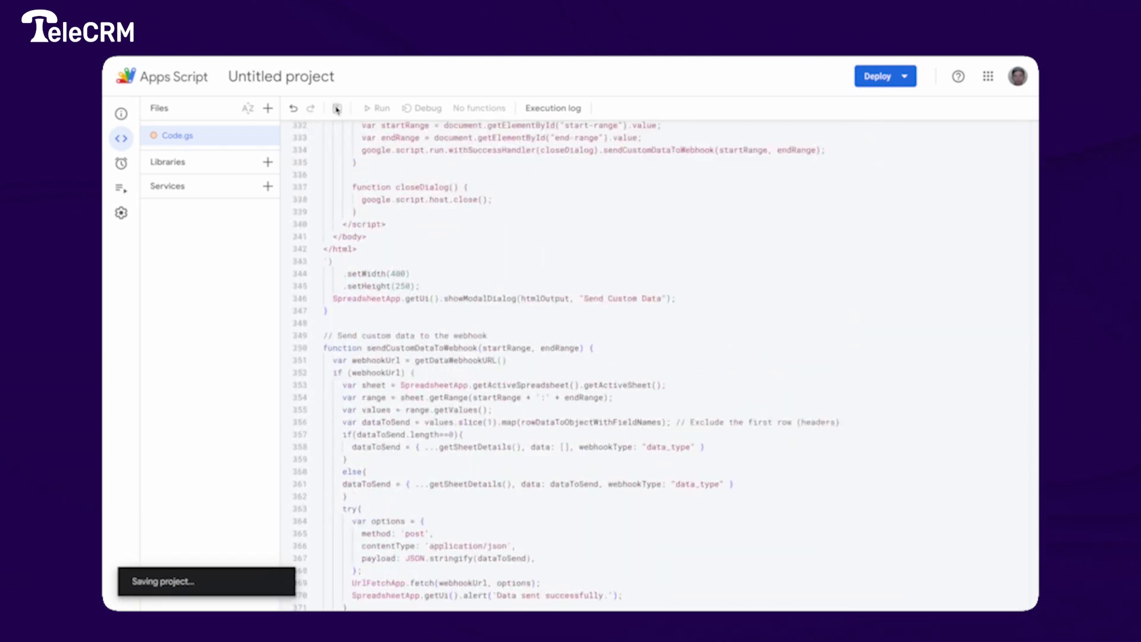
- Enable 'Show appsscript.json manifest file in editor' in Project Settings and open appsscript.json
mouse_move(122, 189)
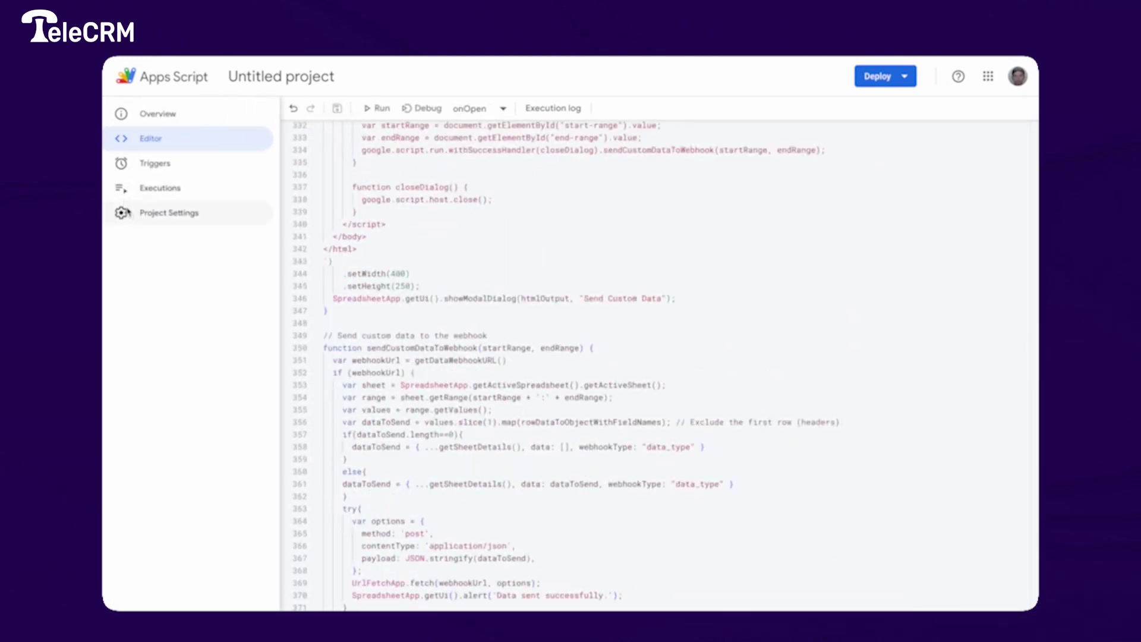
left_click(125, 213)
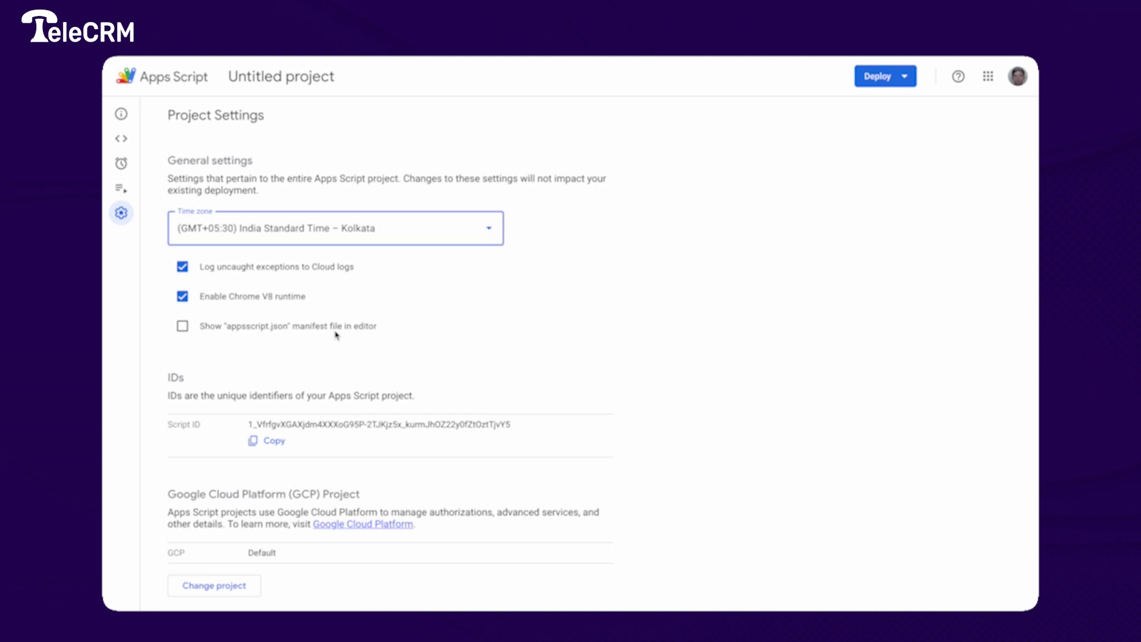
left_click(183, 327)
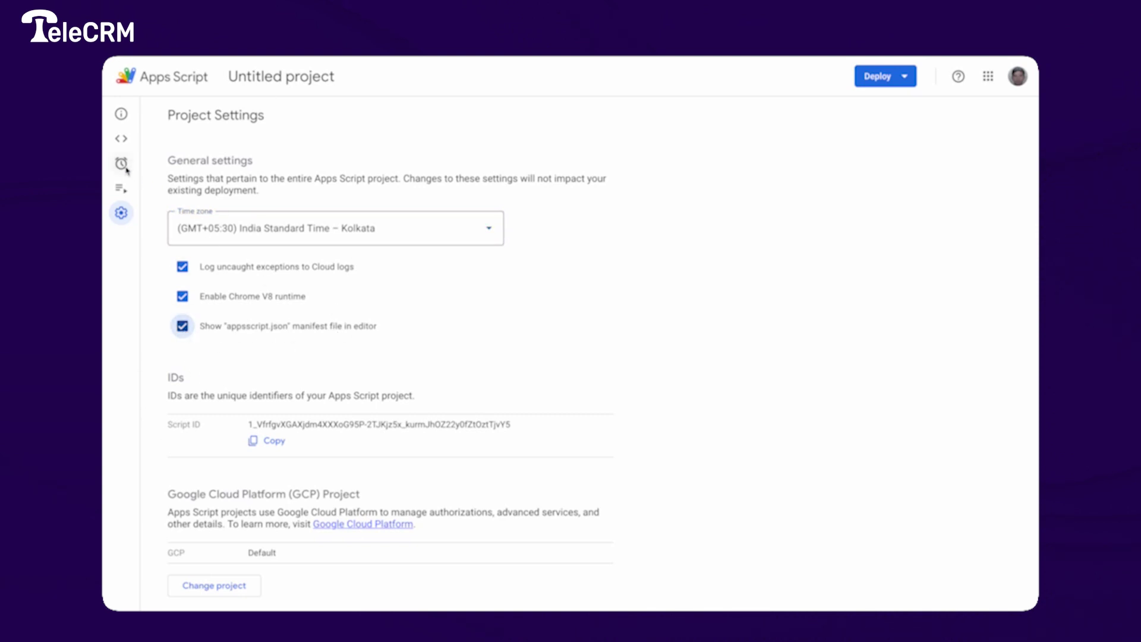
left_click(120, 139)
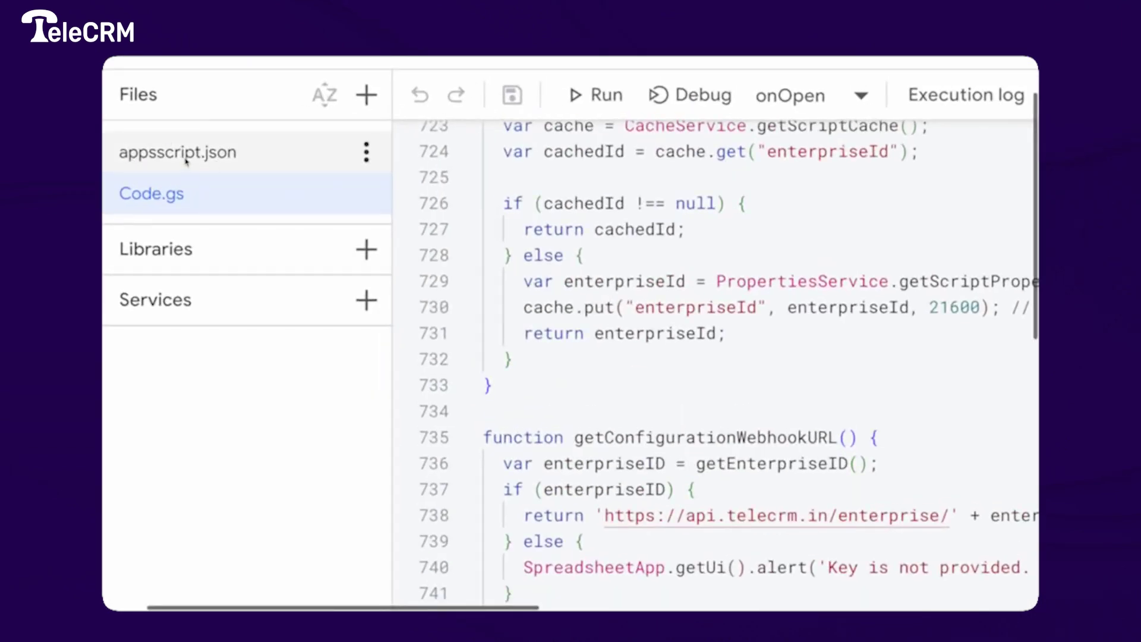
left_click(205, 152)
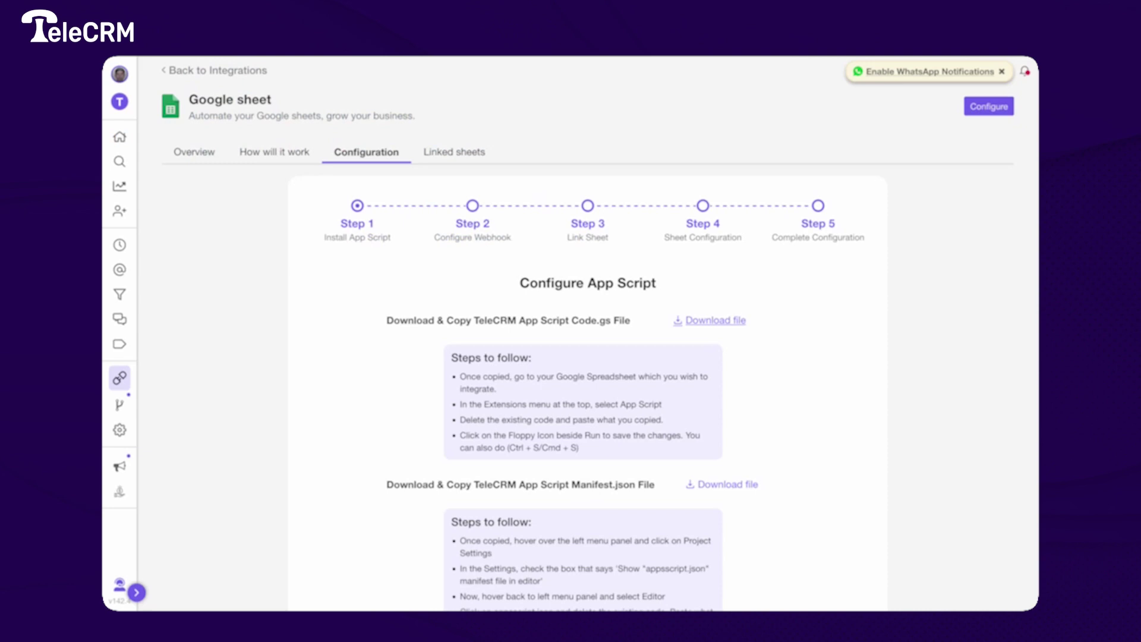
- Open TeleCRM's Manifest.json as raw data and select all of it
scroll(672, 352, "down", 3)
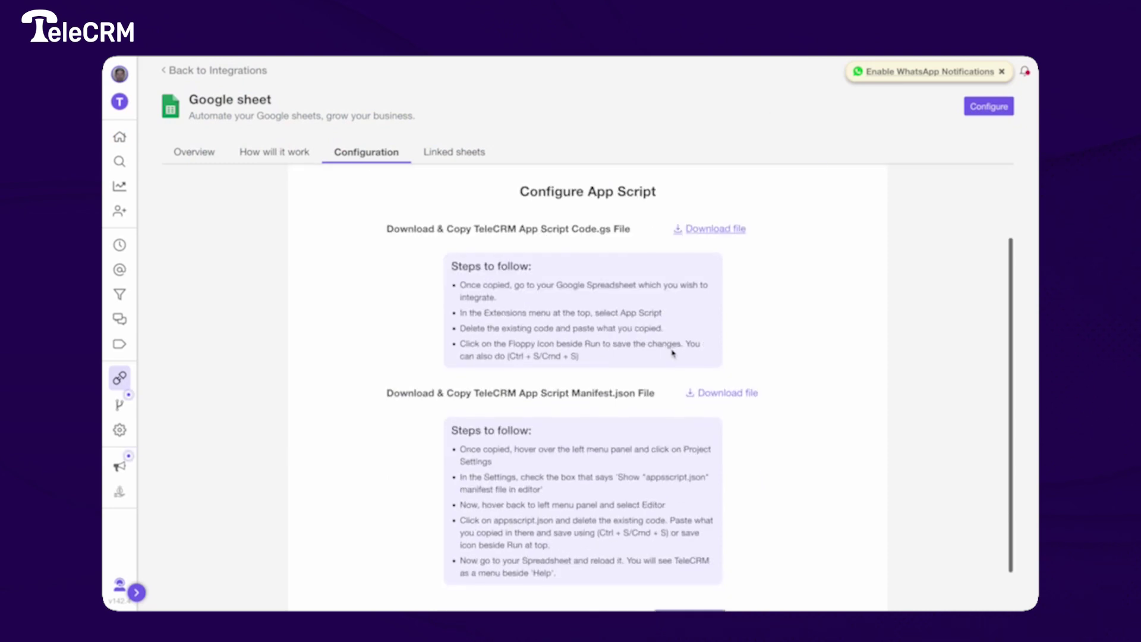
left_click(700, 402)
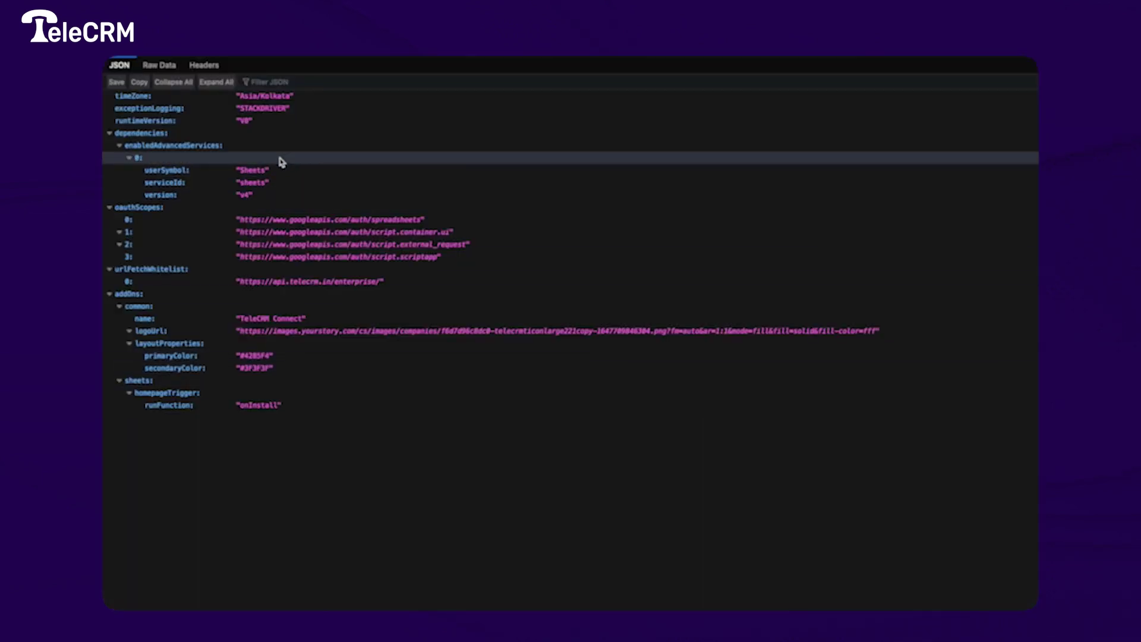
left_click(159, 65)
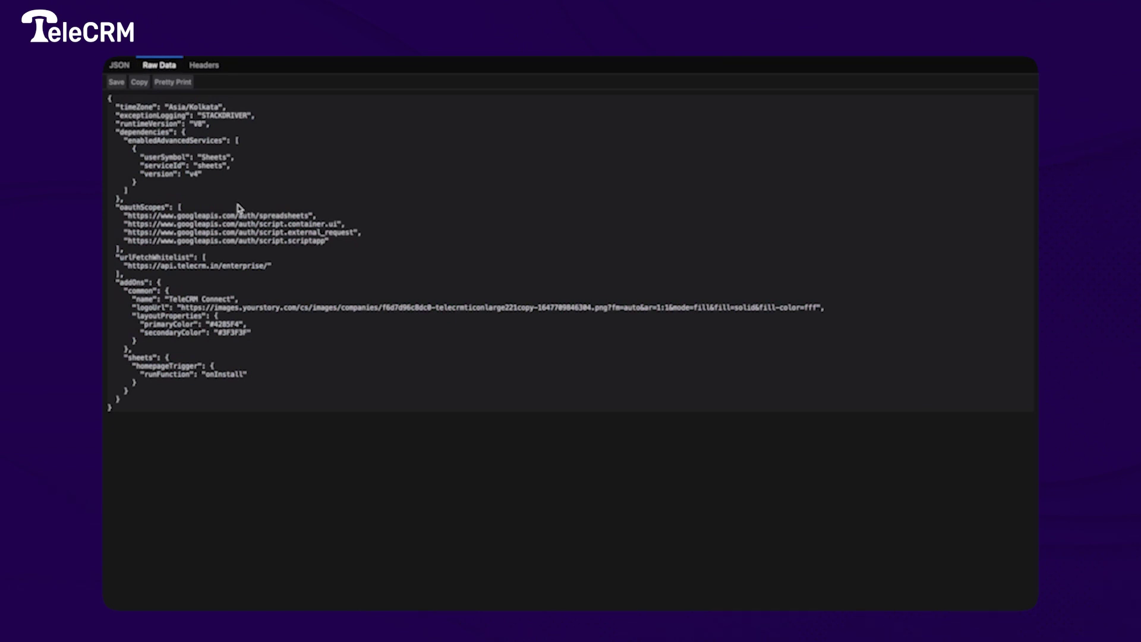
key("super+a")
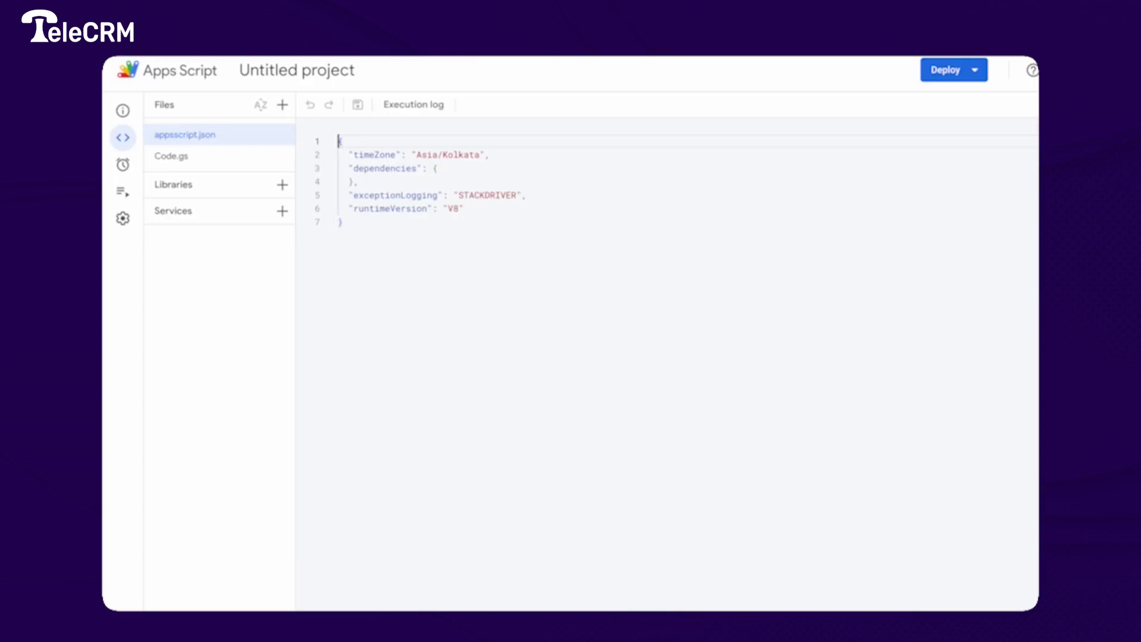
- Overwrite appsscript.json with the copied TeleCRM manifest and save the project
left_click(476, 303)
key("super+a")
key("ctrl+v")
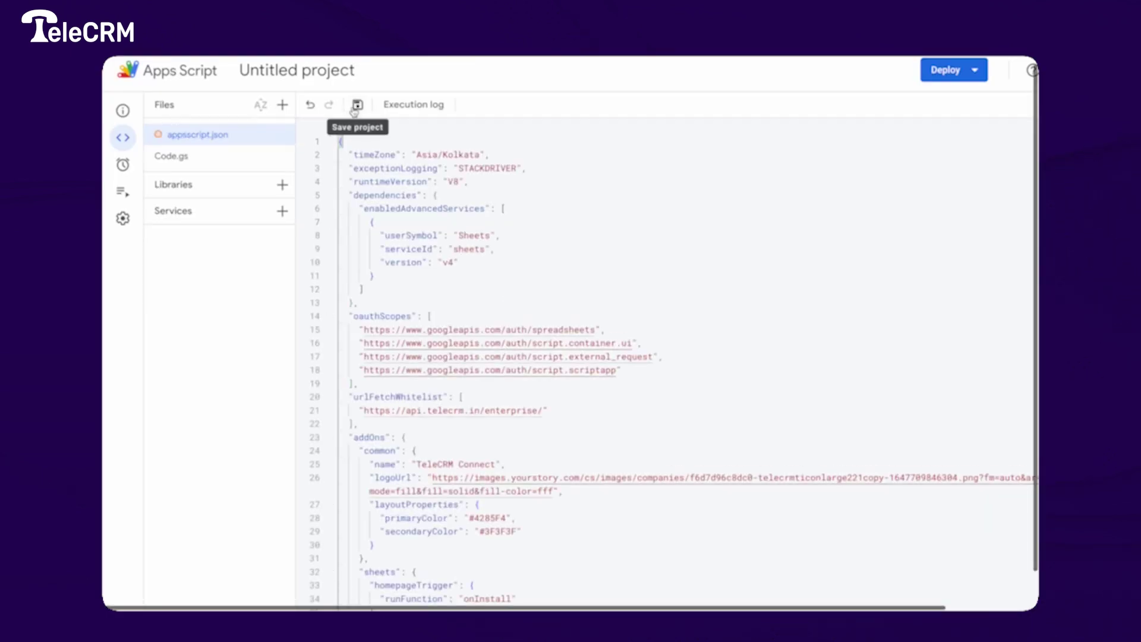
left_click(356, 111)
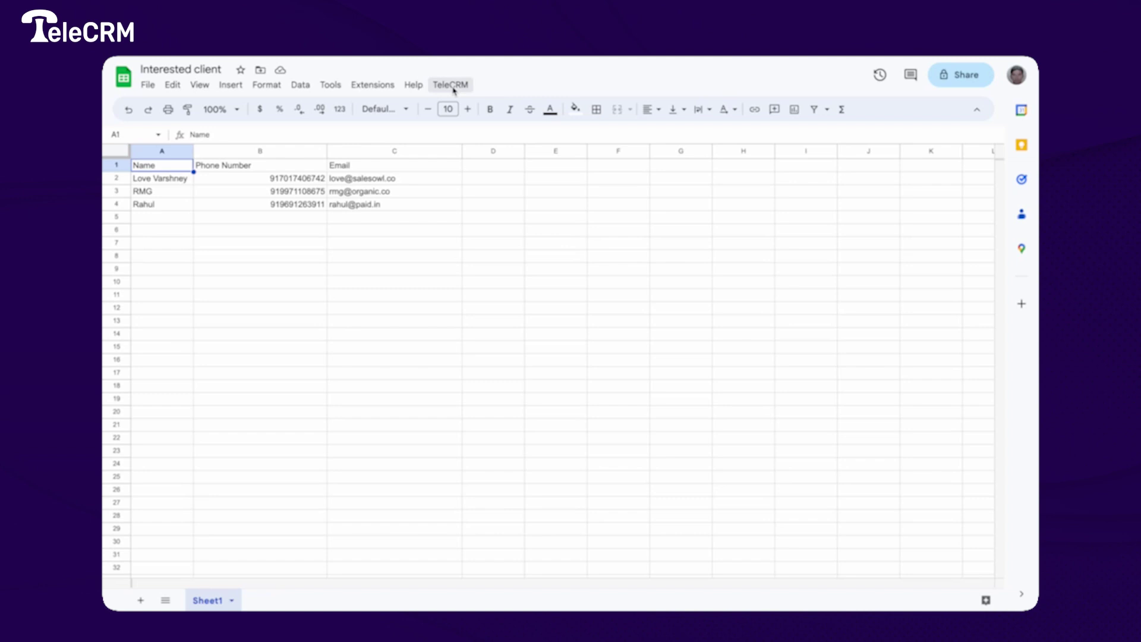
- Authorise the TeleCRM script for your Google account via TeleCRM > Configure Webhook
left_click(454, 88)
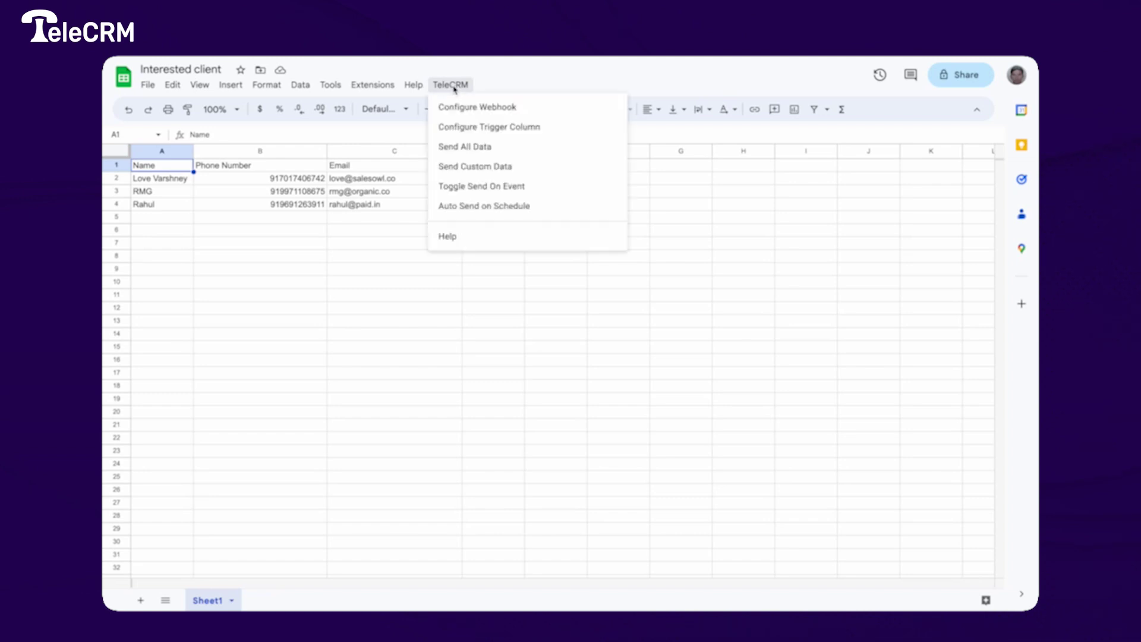
left_click(456, 107)
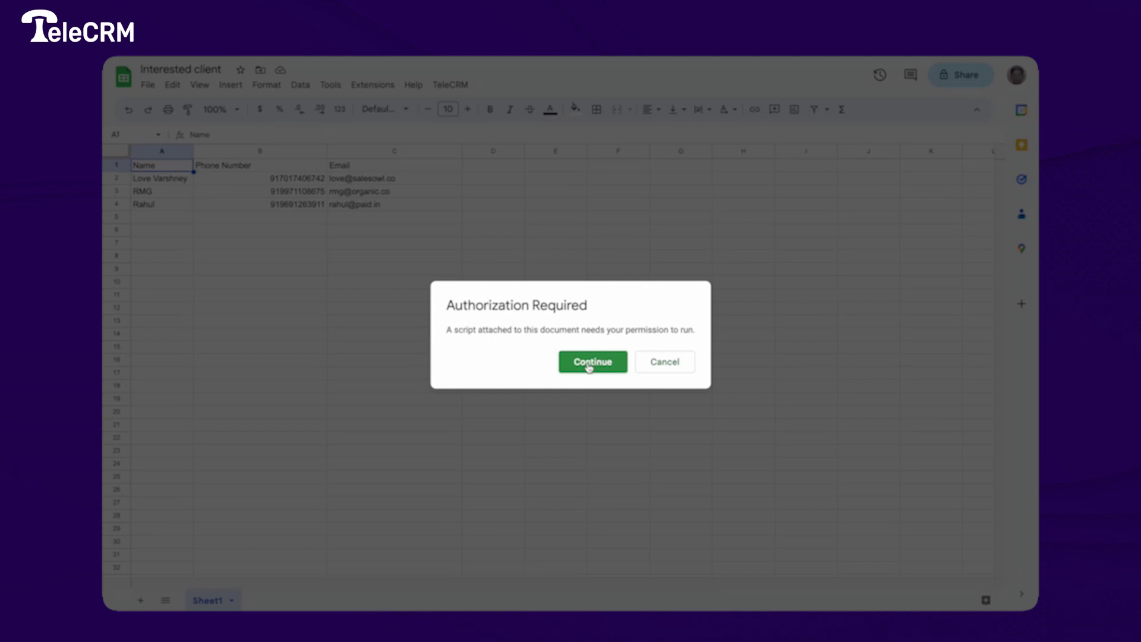
left_click(589, 365)
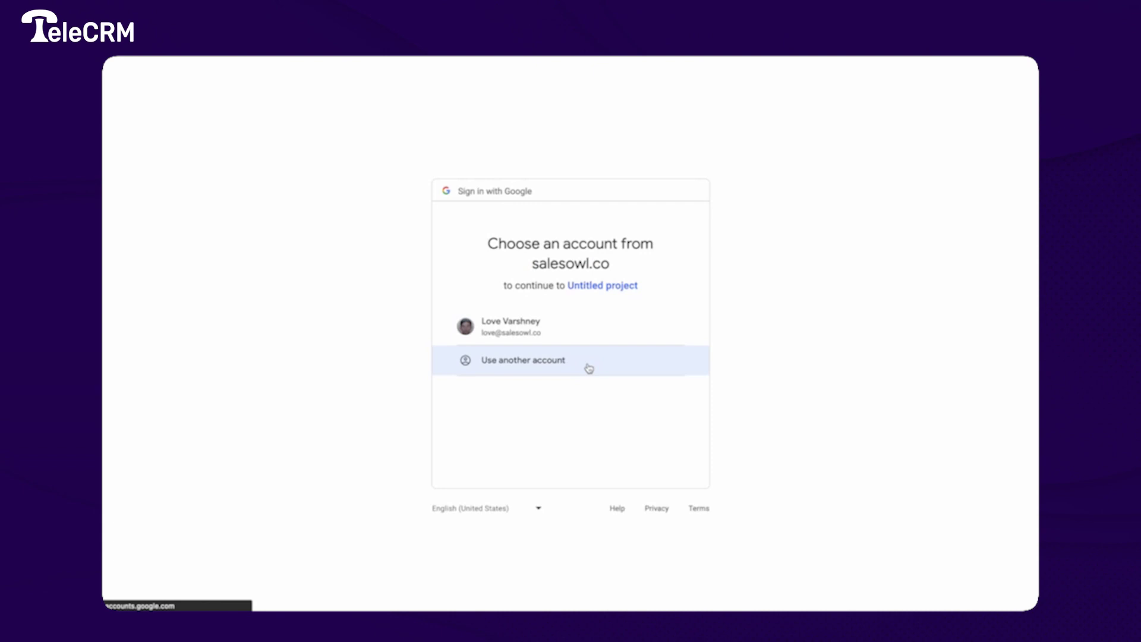
left_click(571, 337)
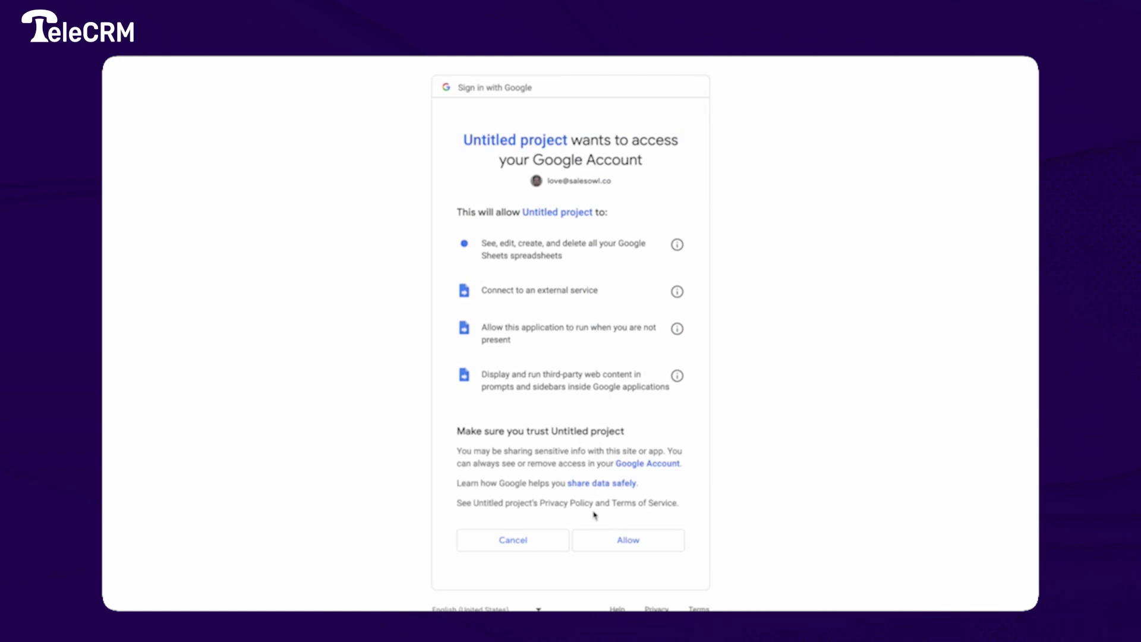
left_click(595, 531)
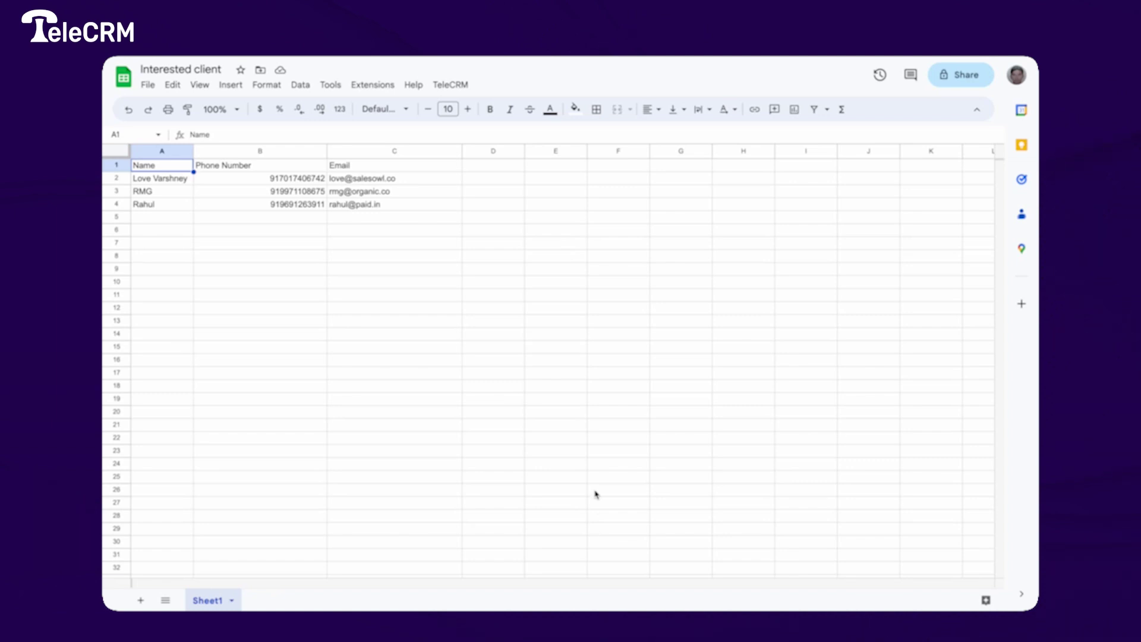
- Reopen TeleCRM > Configure Webhook and put the cursor in the empty Key field
left_click(444, 94)
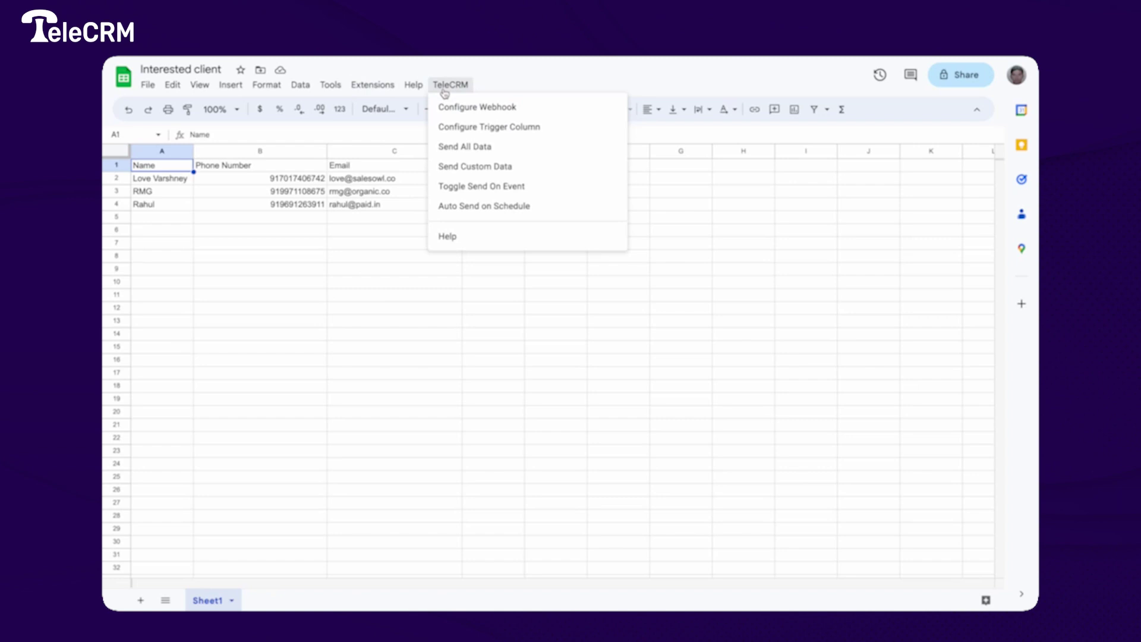
left_click(448, 106)
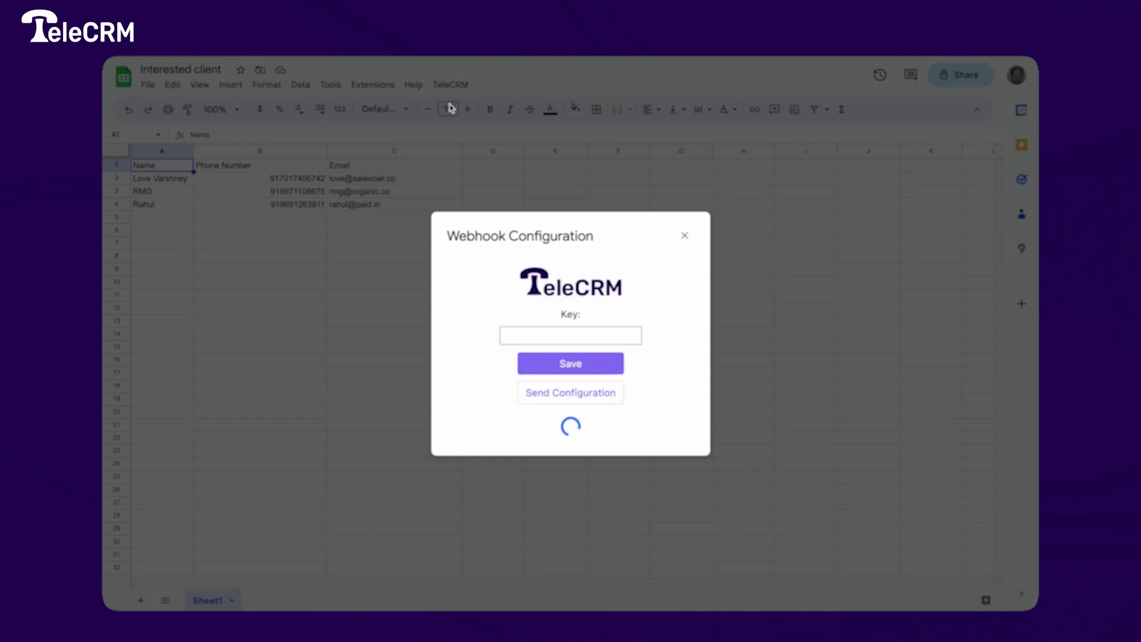
left_click(614, 334)
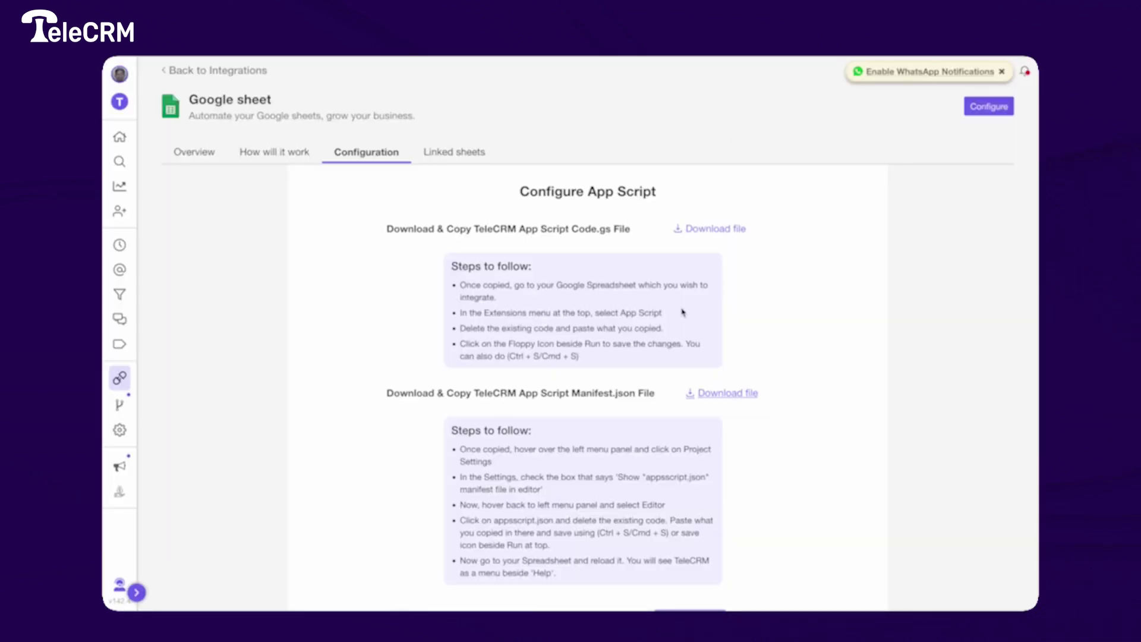
- Copy the key from TeleCRM's Configure Webhook step into the Sheets Key field and save
scroll(680, 310, "down", 2)
left_click(689, 573)
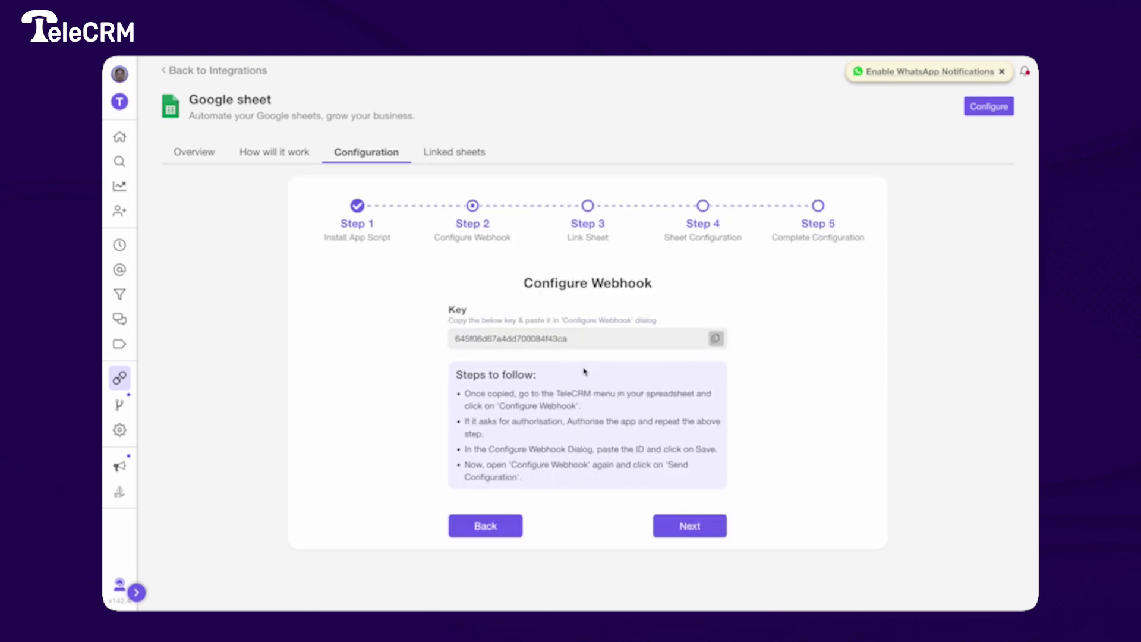
left_click(714, 338)
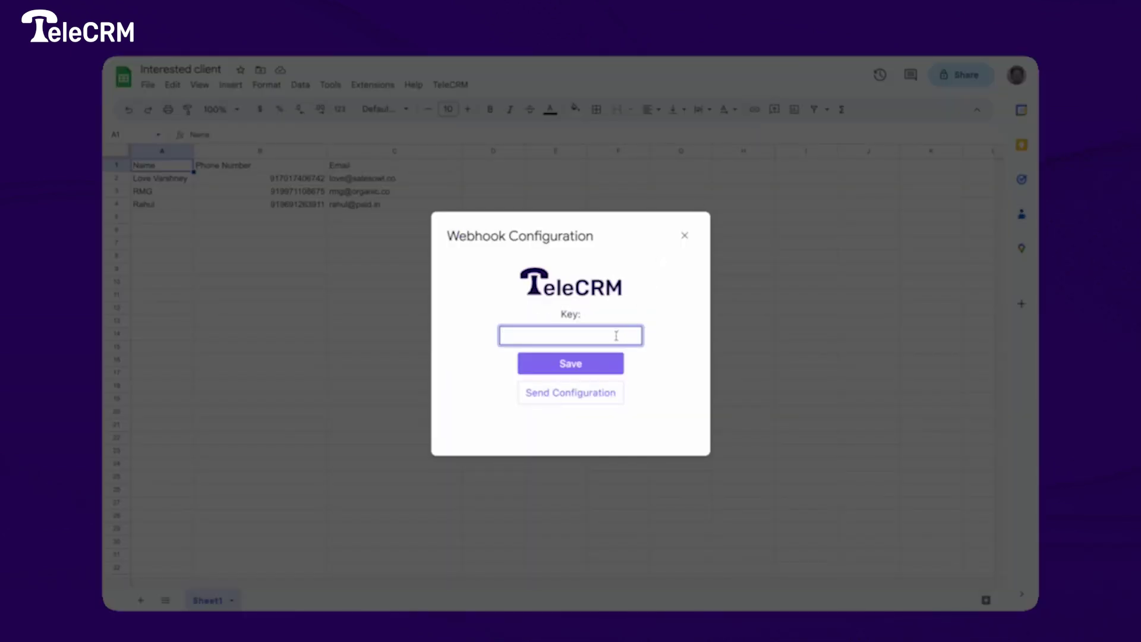
right_click(617, 336)
left_click(629, 402)
left_click(596, 364)
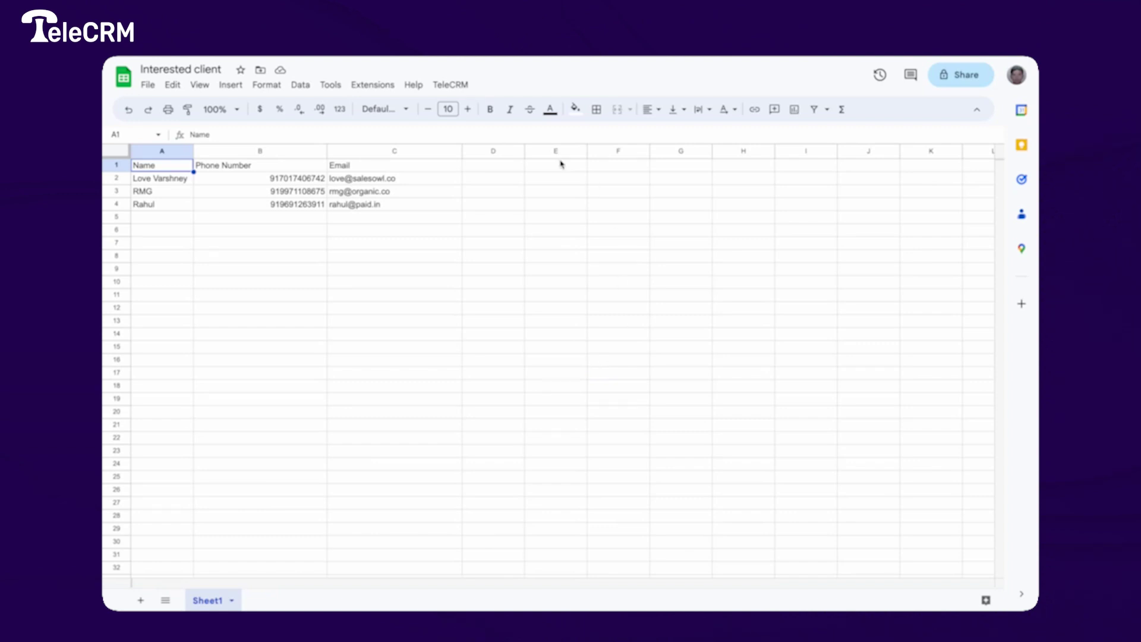
- Run Send Configuration from TeleCRM > Configure Webhook and acknowledge the success message with Ok
left_click(452, 85)
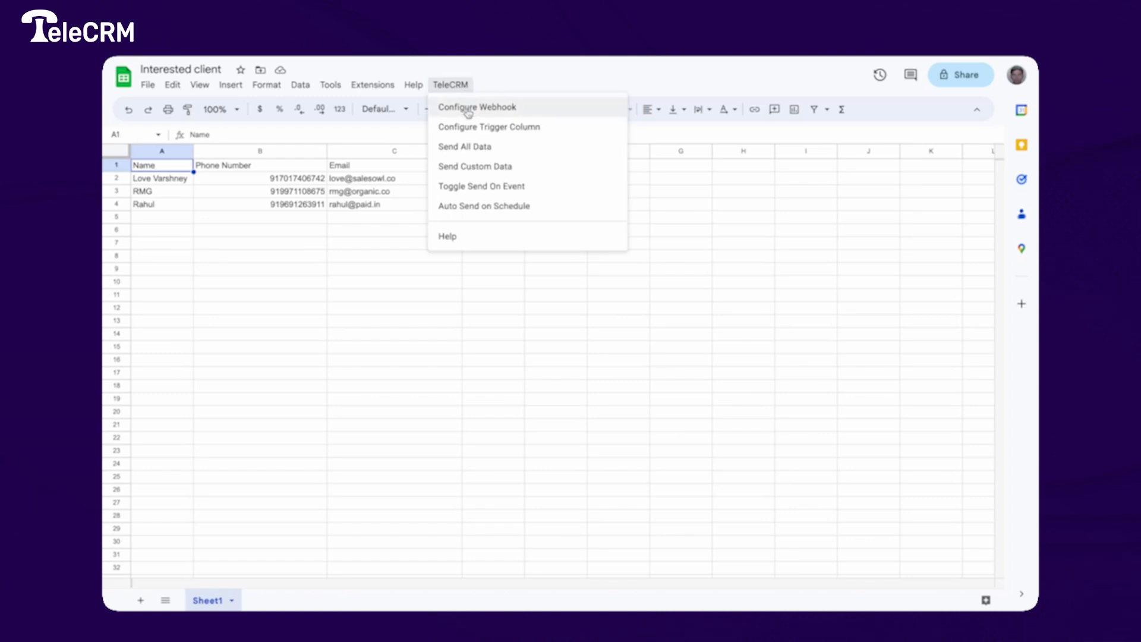
left_click(468, 108)
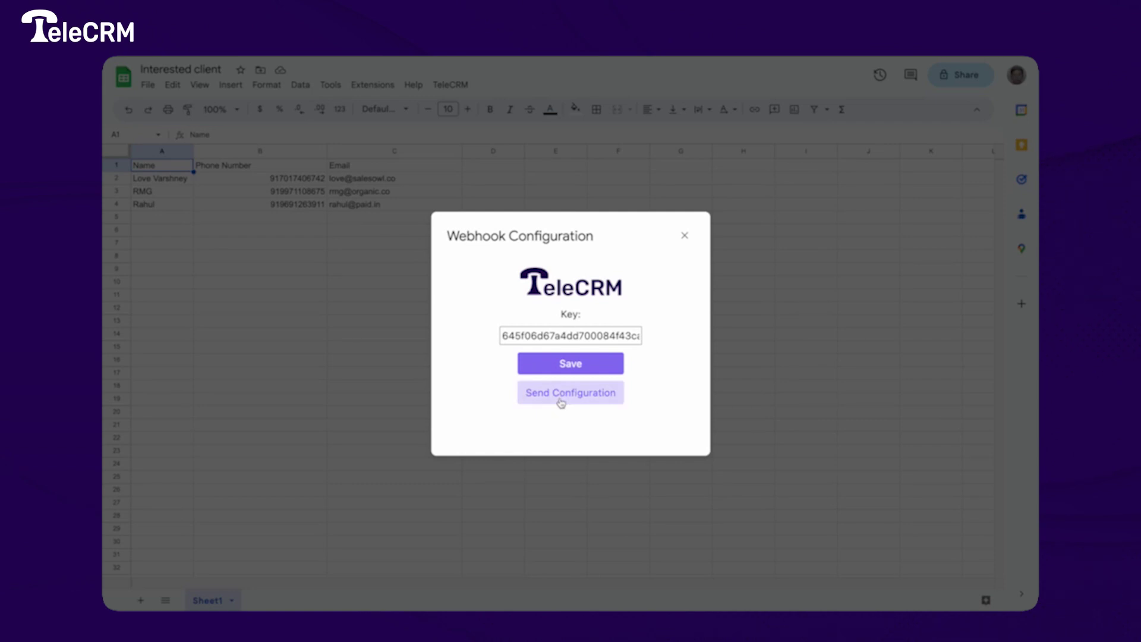
left_click(561, 404)
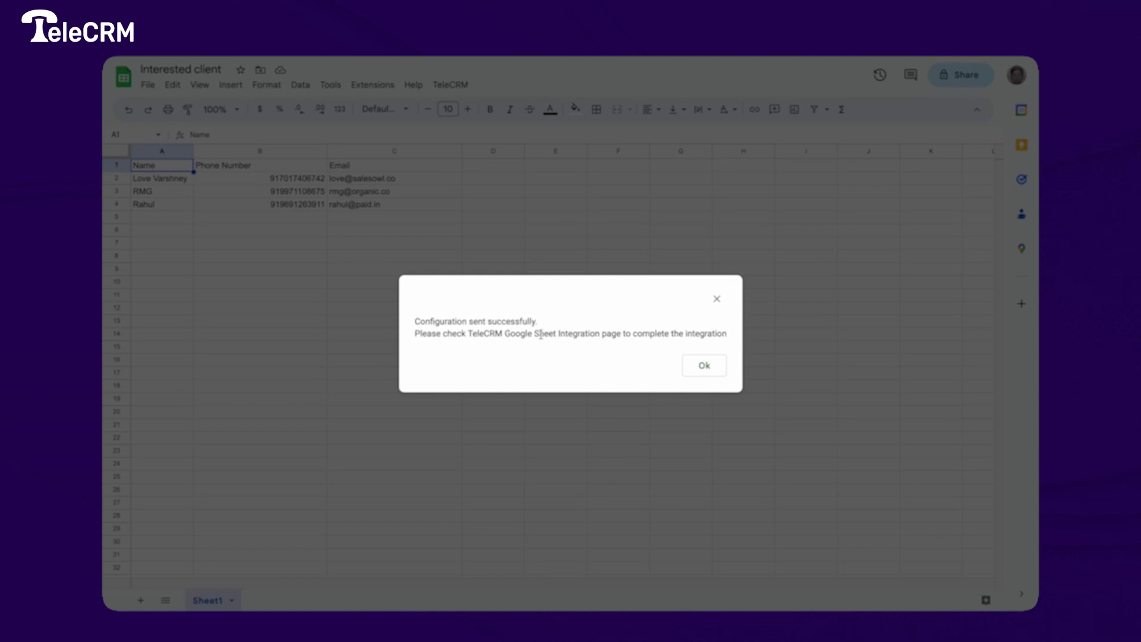
left_click(707, 365)
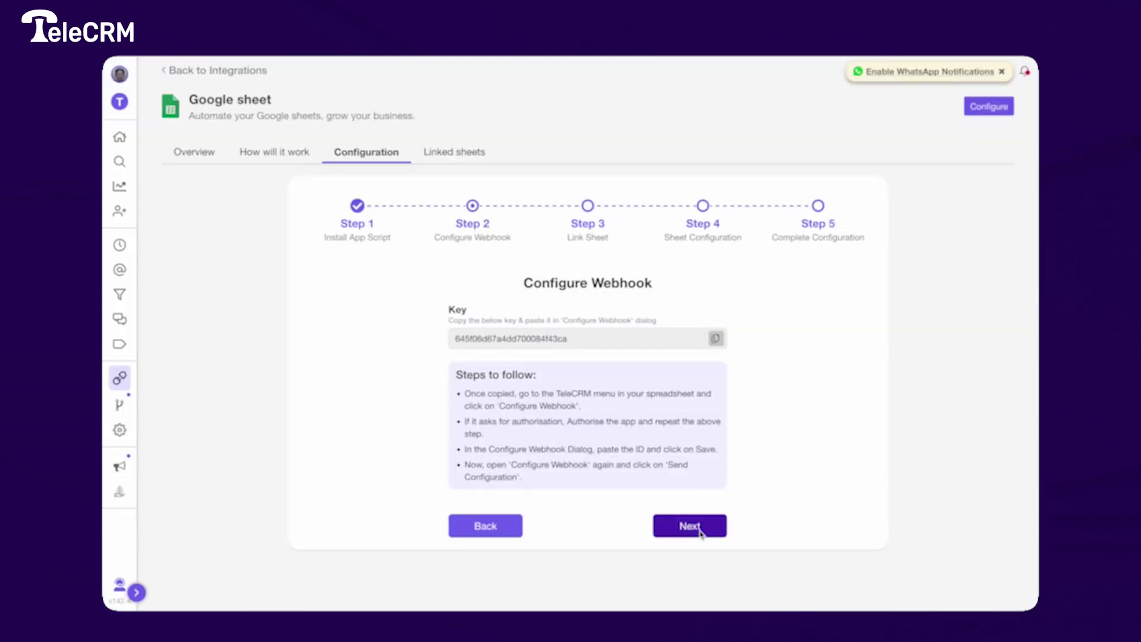
- Link Sheet1 - Interested client in the wizard and proceed to field mapping
left_click(690, 527)
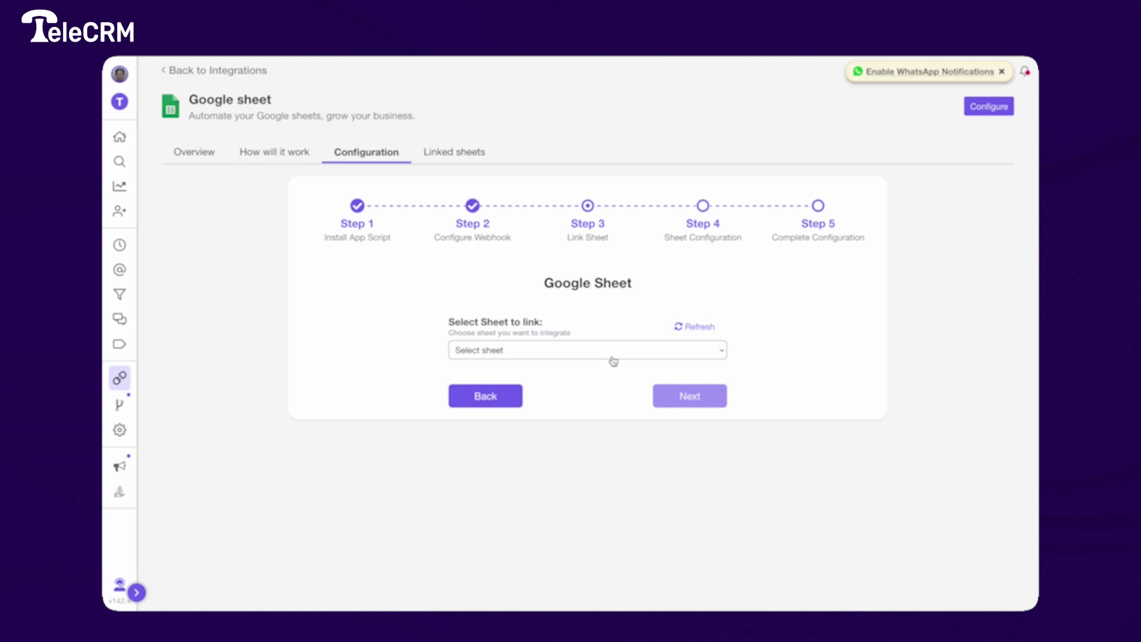
left_click(613, 360)
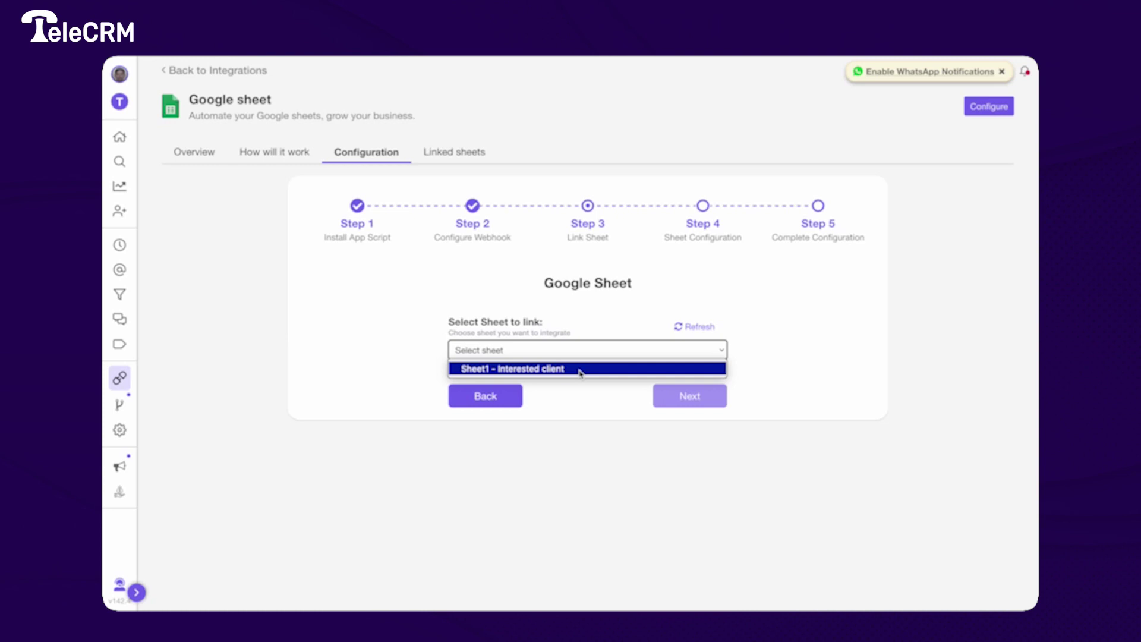
key("Escape")
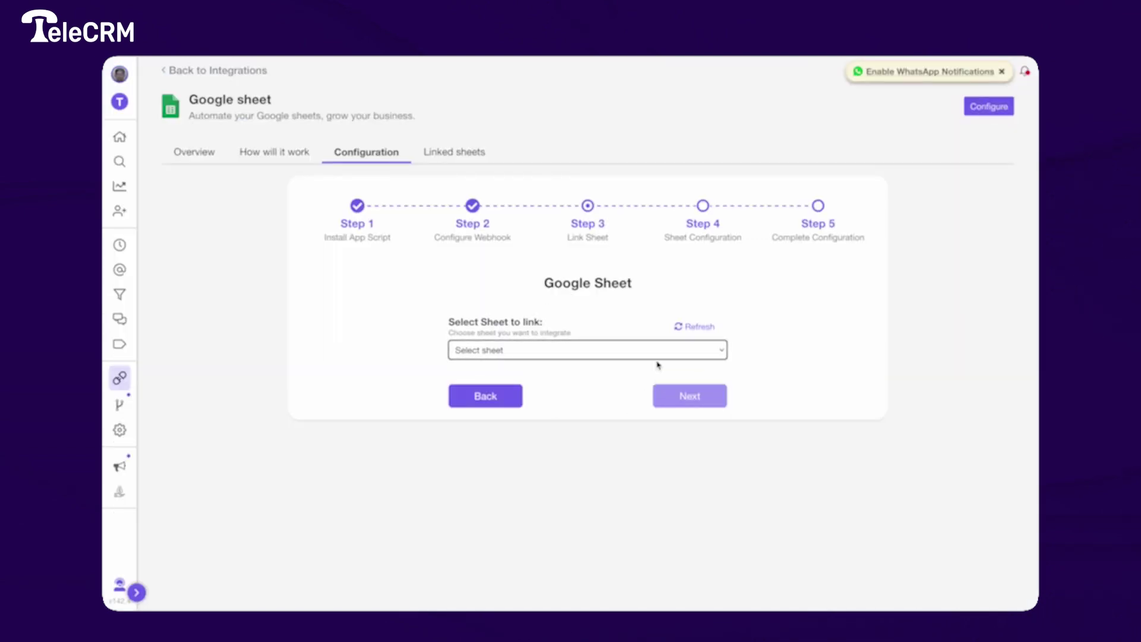
left_click(644, 352)
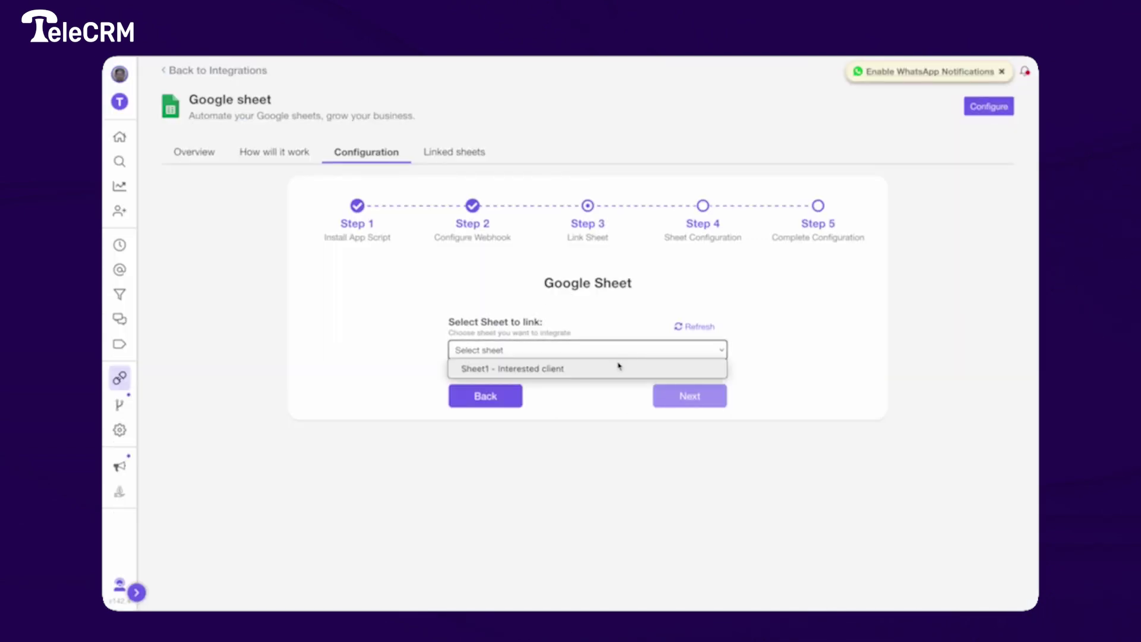
left_click(618, 369)
left_click(685, 395)
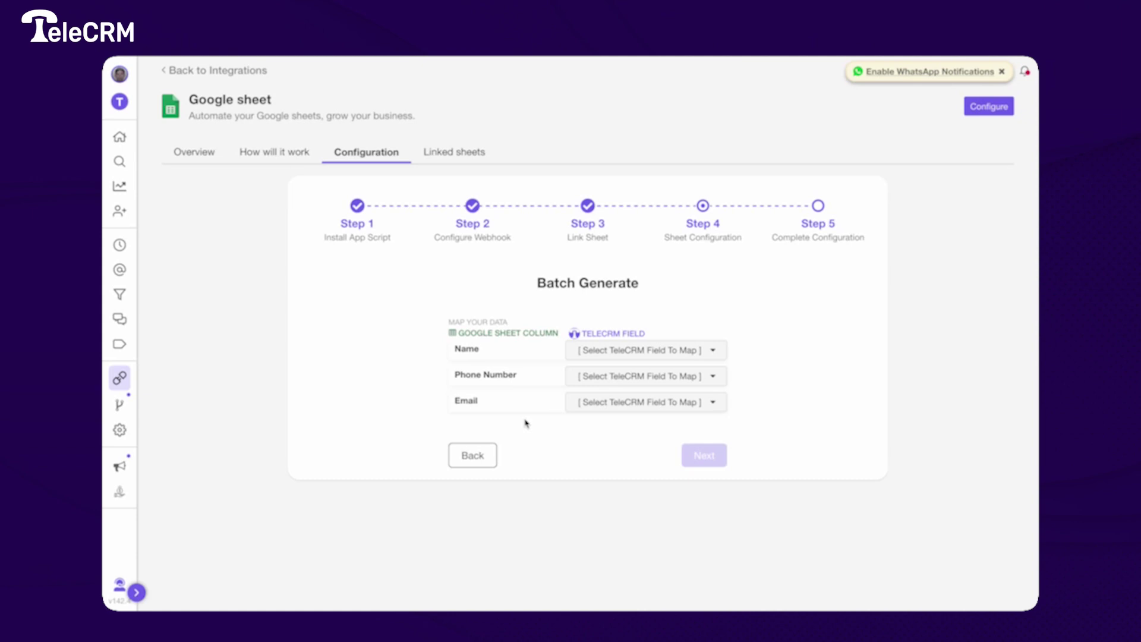
- Map the sheet columns to the TeleCRM fields Name, +91 Phone and Email
left_click(618, 352)
left_click(622, 386)
left_click(622, 383)
left_click(615, 413)
left_click(616, 407)
left_click(615, 437)
- Keep Create new campaign for sheet1 and move on to Lead Distribution
left_click(703, 454)
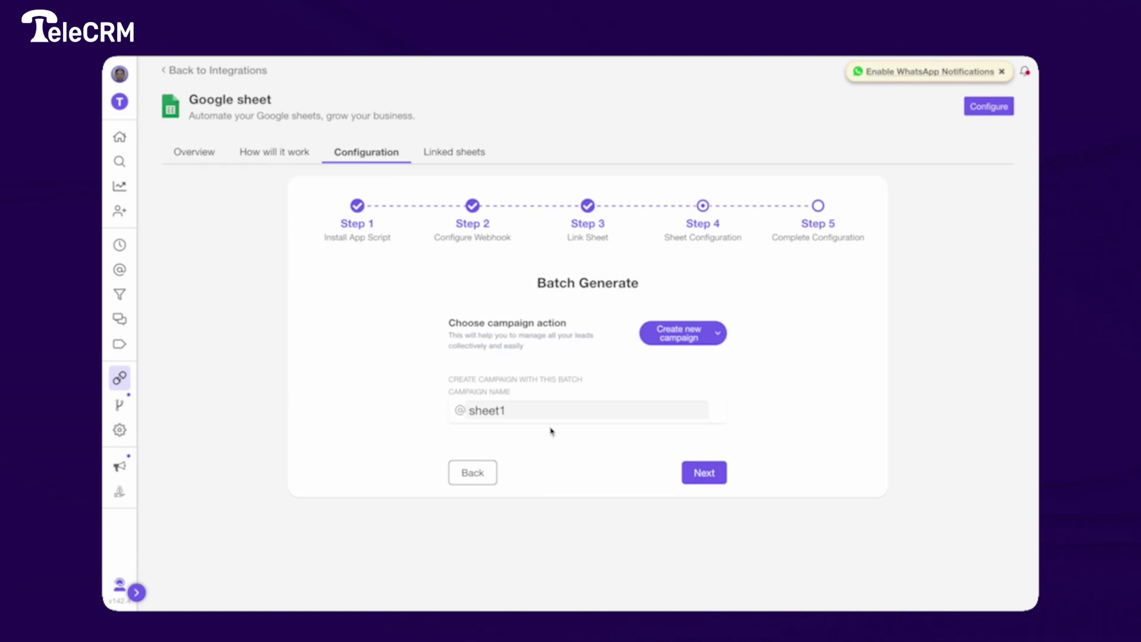
left_click(662, 338)
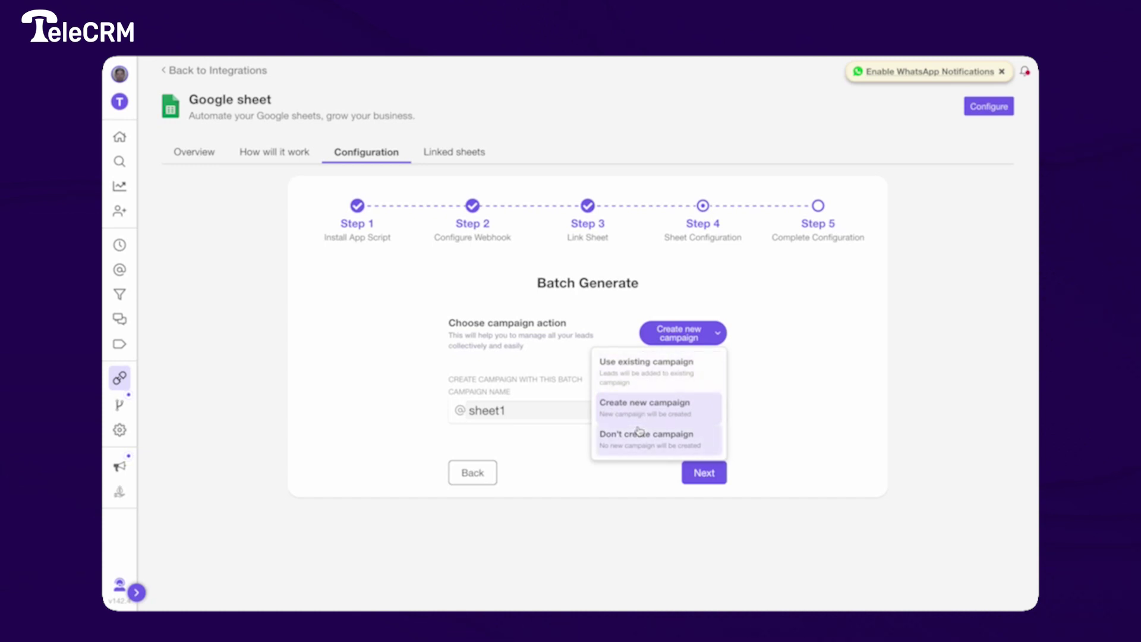
left_click(701, 473)
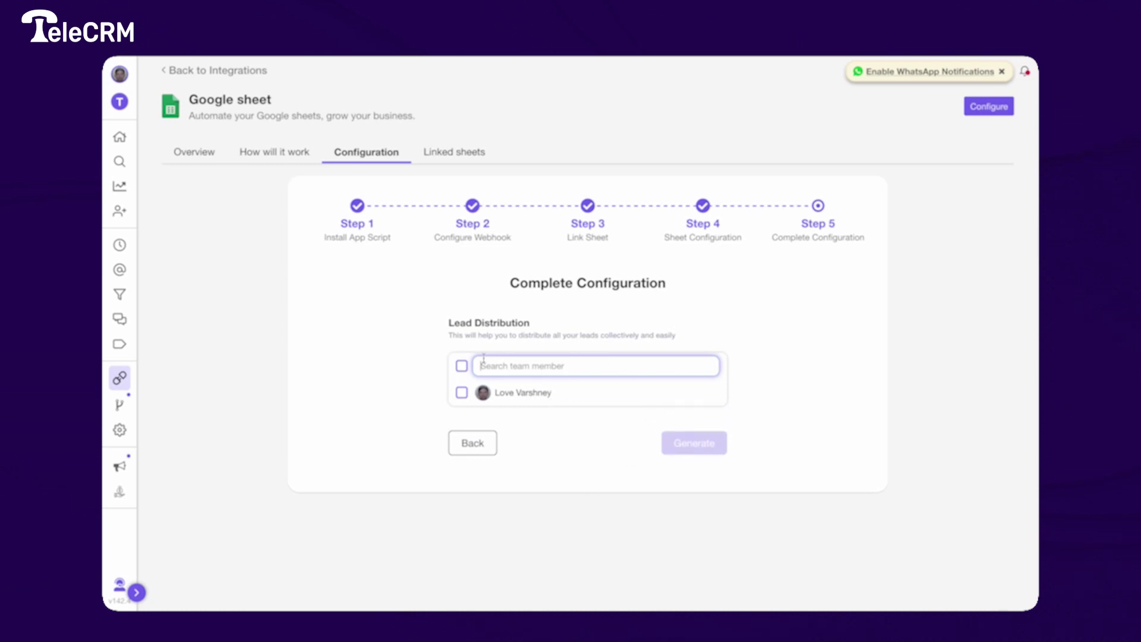
- Assign the leads to the selected team member and generate them from Sheet1
left_click(461, 393)
left_click(693, 440)
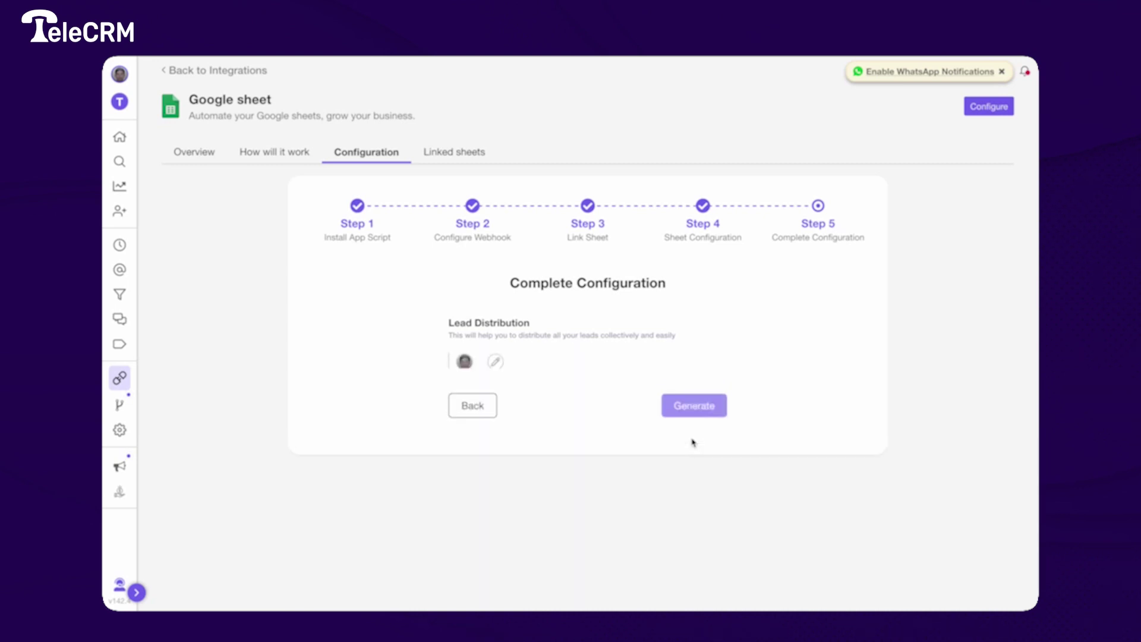
left_click(701, 417)
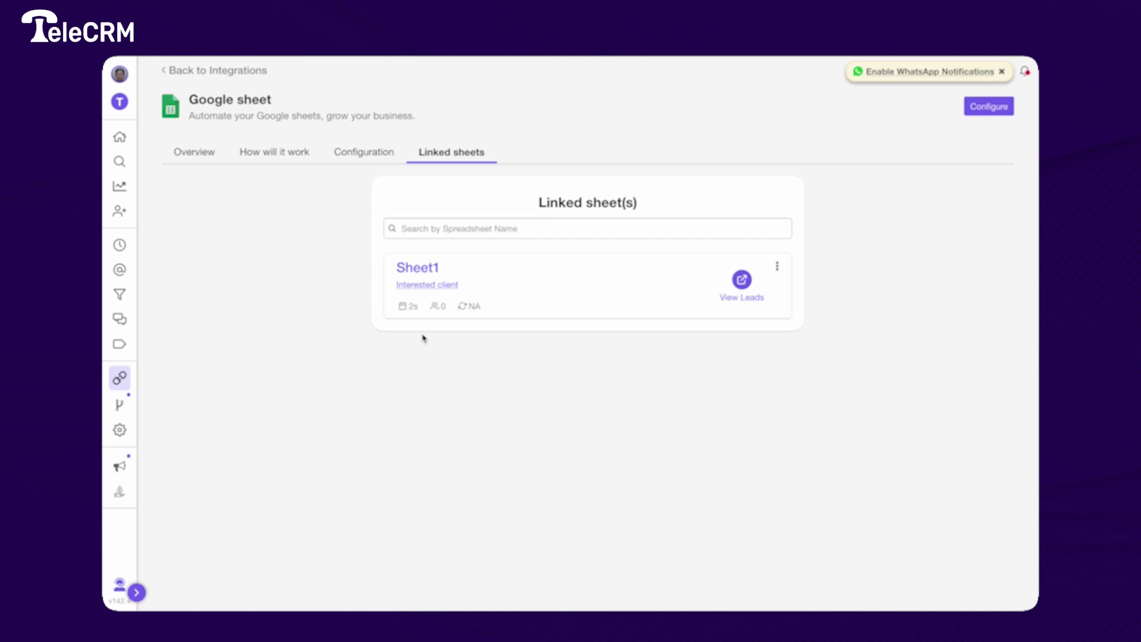
mouse_move(417, 315)
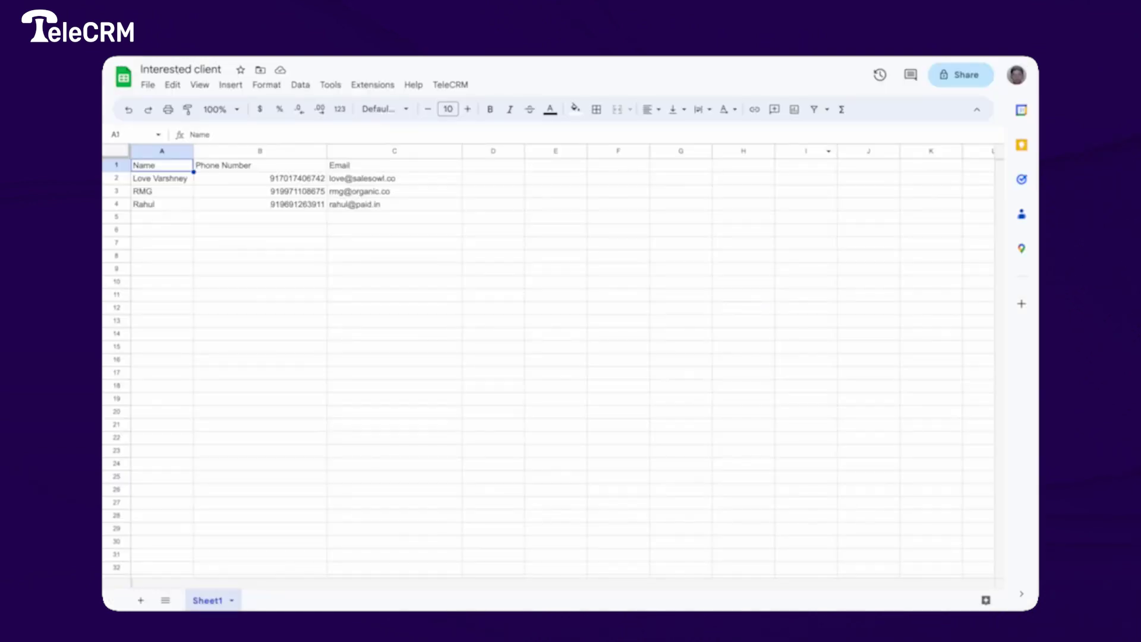
- Save column B as Sheet1's trigger column in the Set Trigger Column dialog
left_click(450, 85)
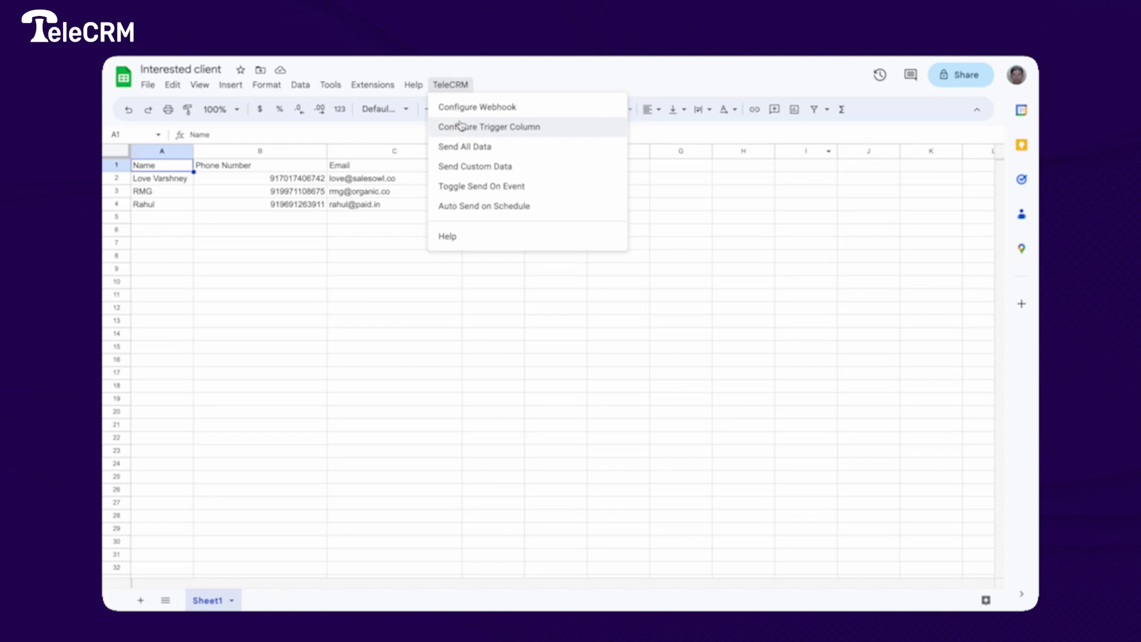
left_click(461, 125)
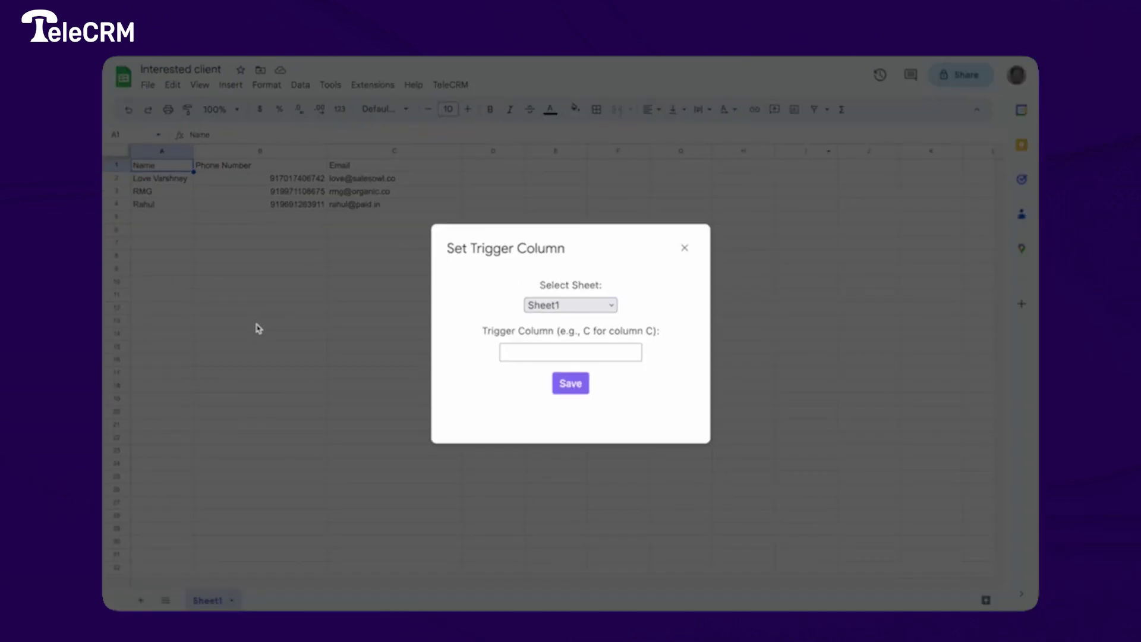
left_click(532, 351)
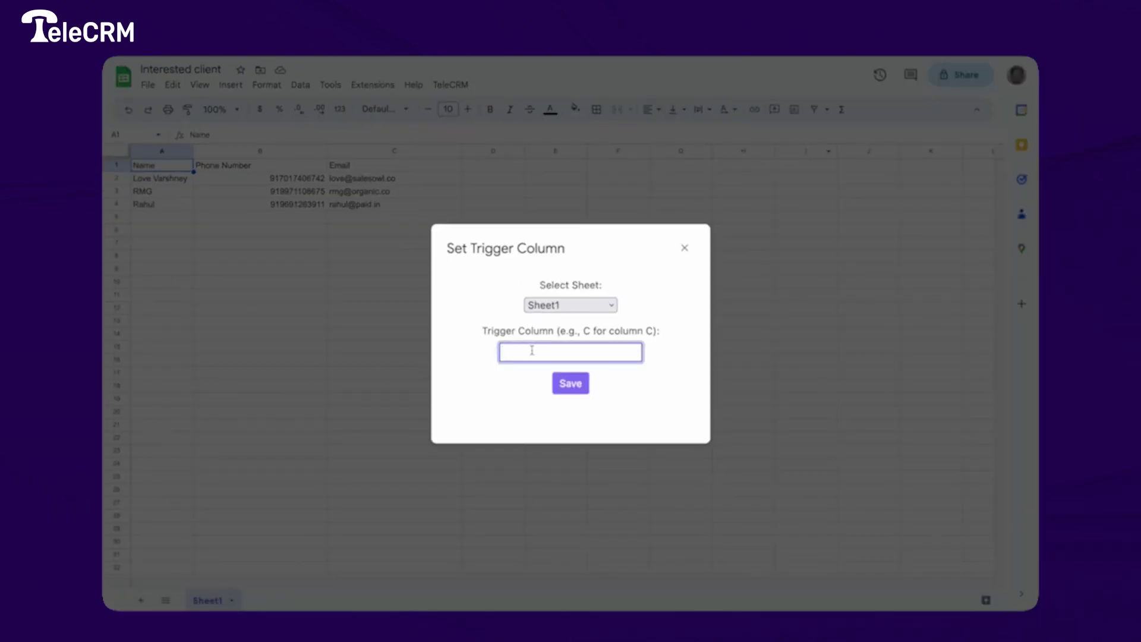
type("B")
left_click(572, 386)
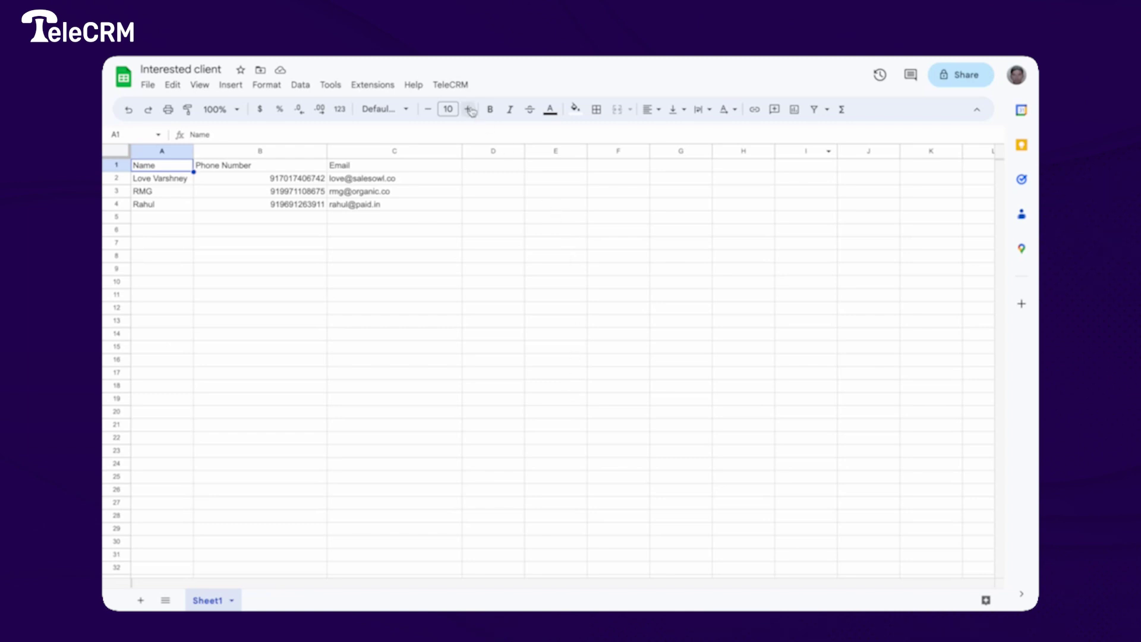
- Turn on Toggle Send On Event from the TeleCRM menu and dismiss its confirmation
left_click(450, 85)
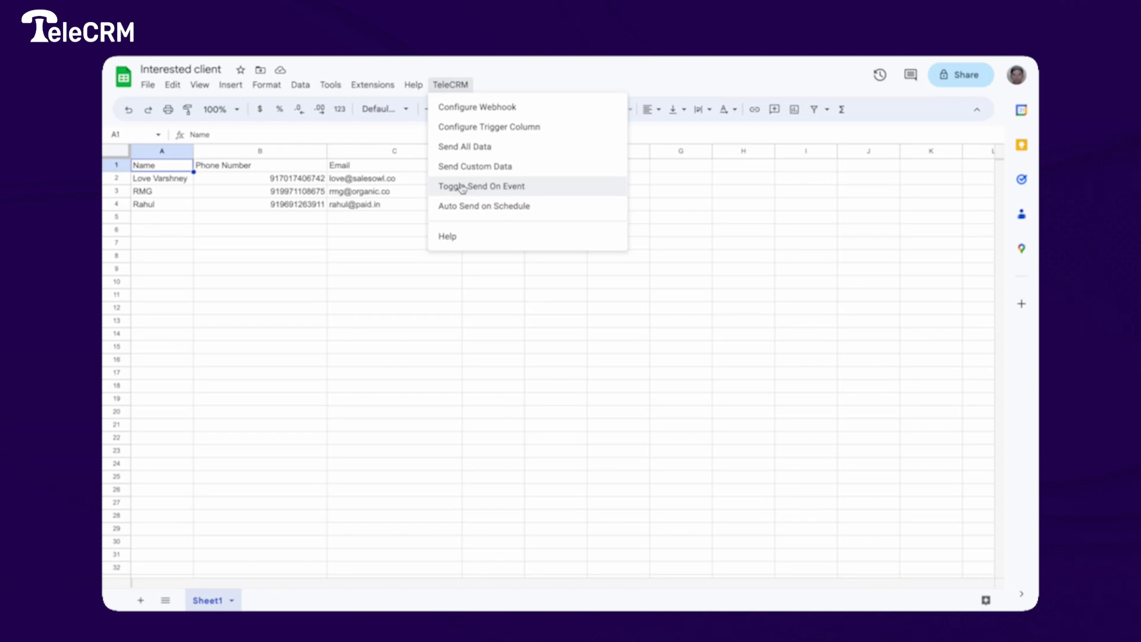
left_click(462, 186)
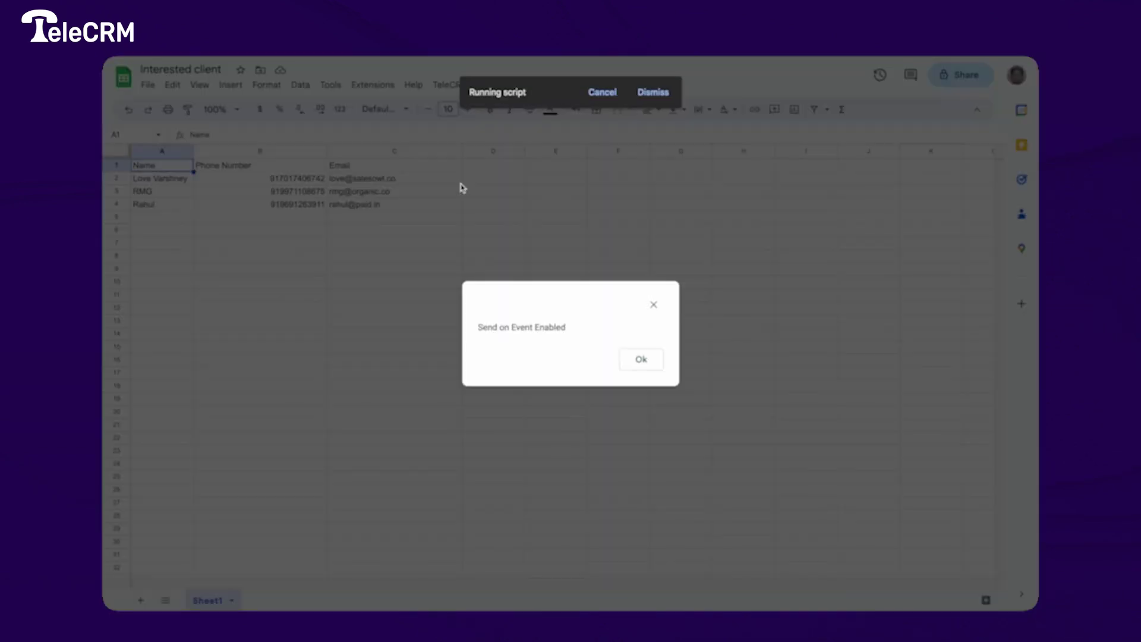
left_click(655, 306)
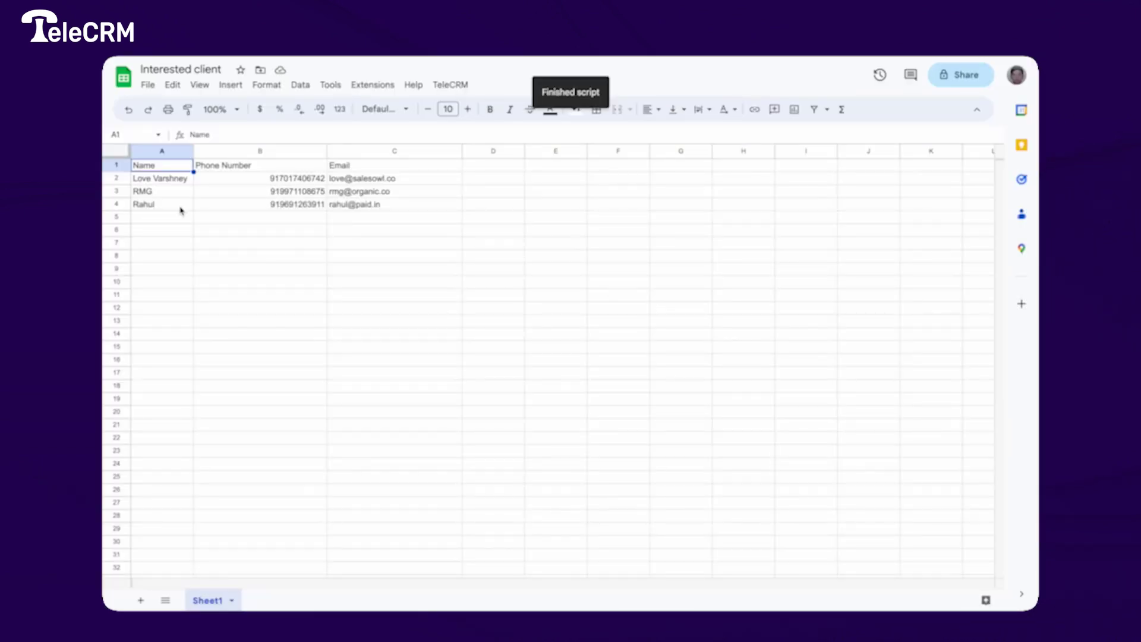
left_click(151, 220)
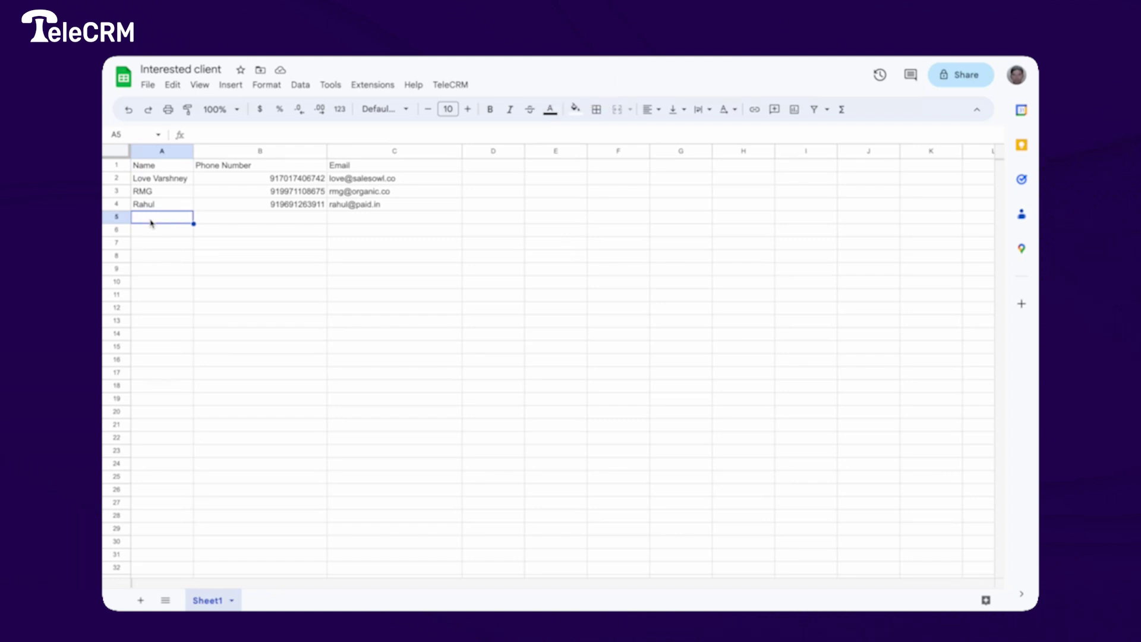
- Enter a contact's name, phone number and e-mail in A5:C5 and acknowledge the sent message
type("Piyush")
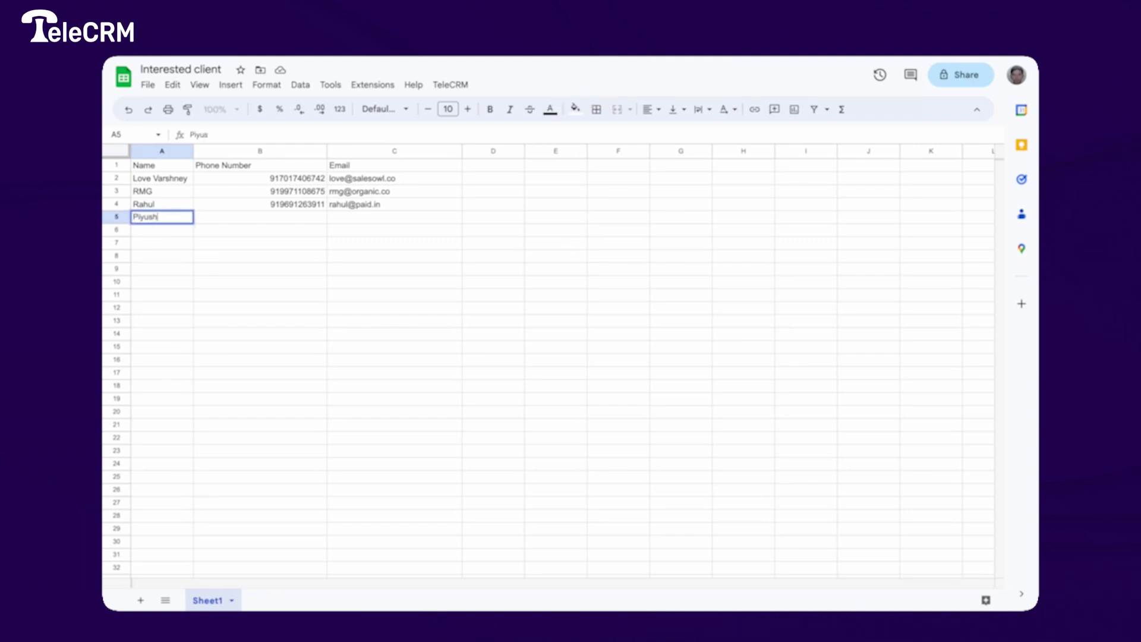
key("Tab")
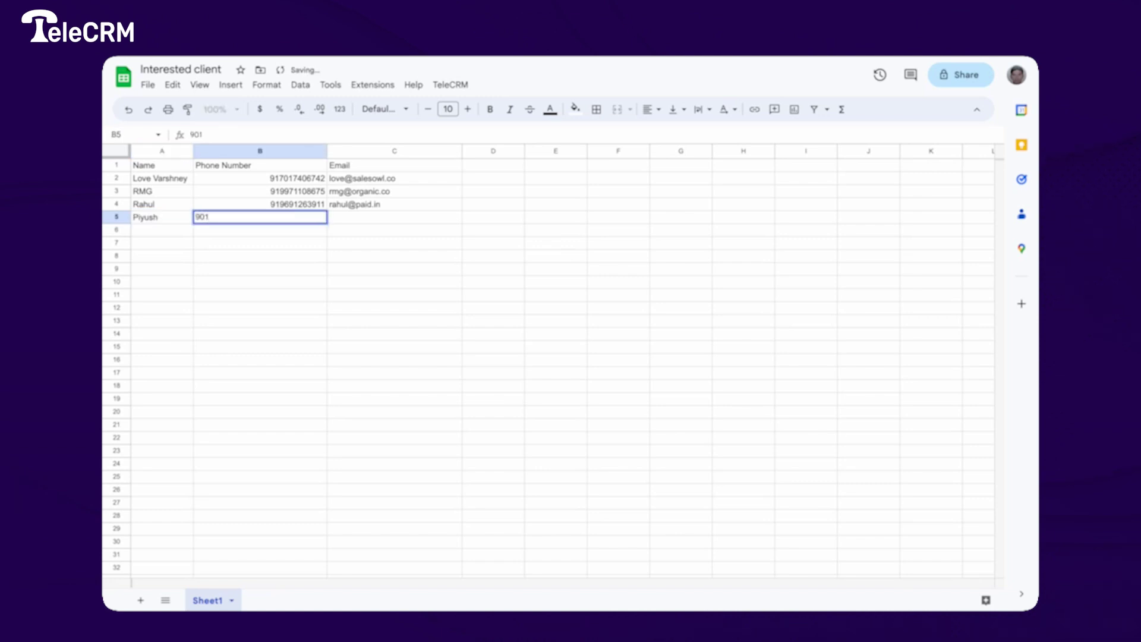
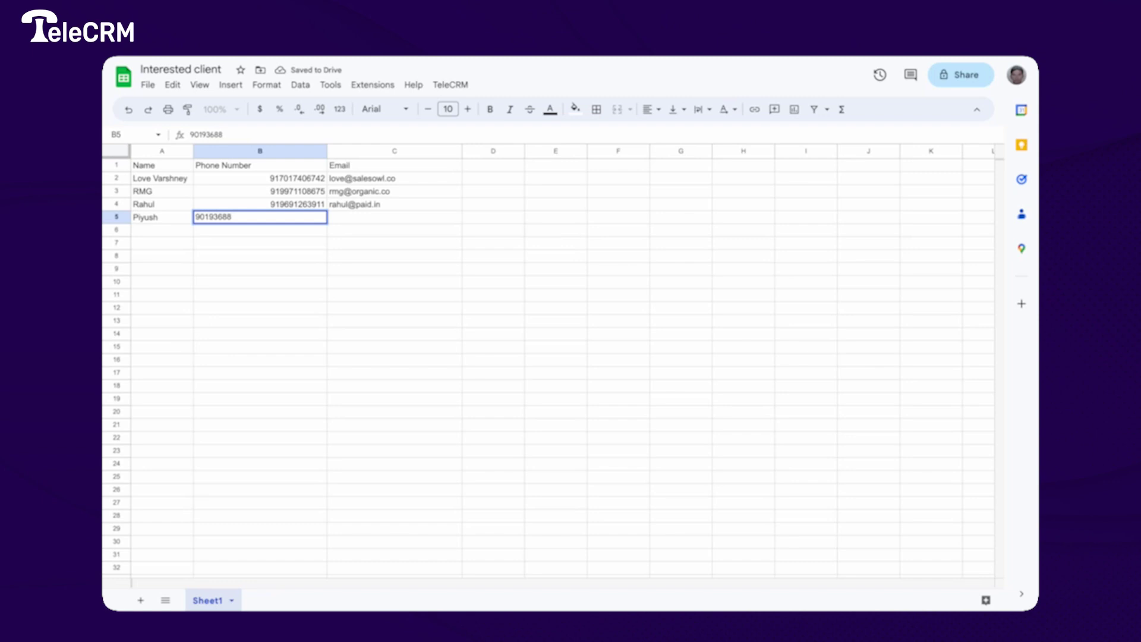
key("Tab")
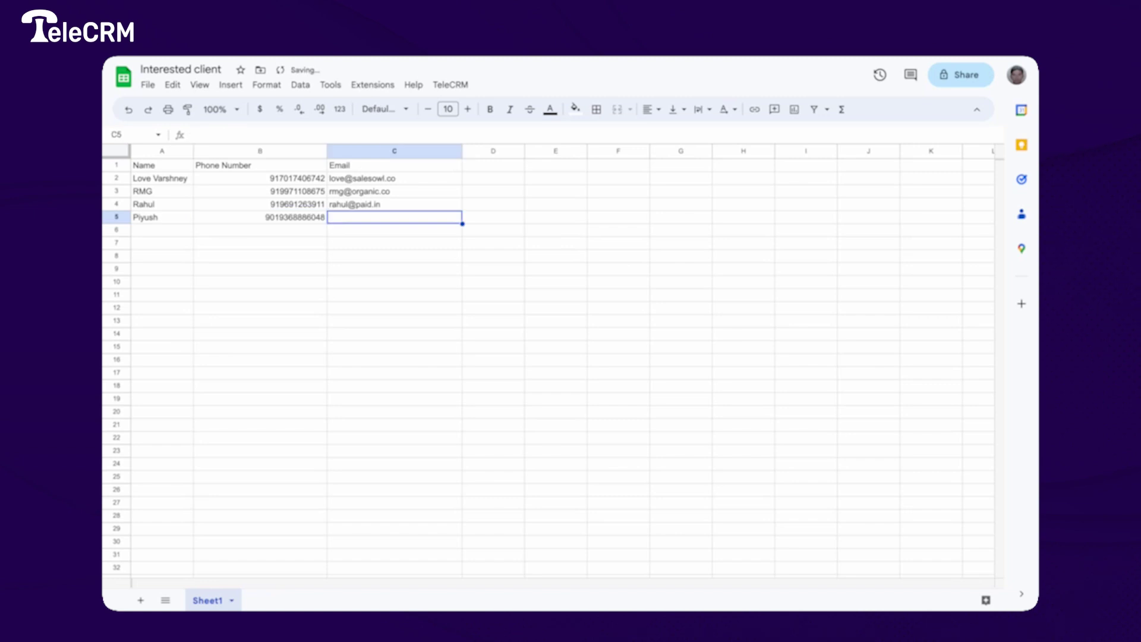
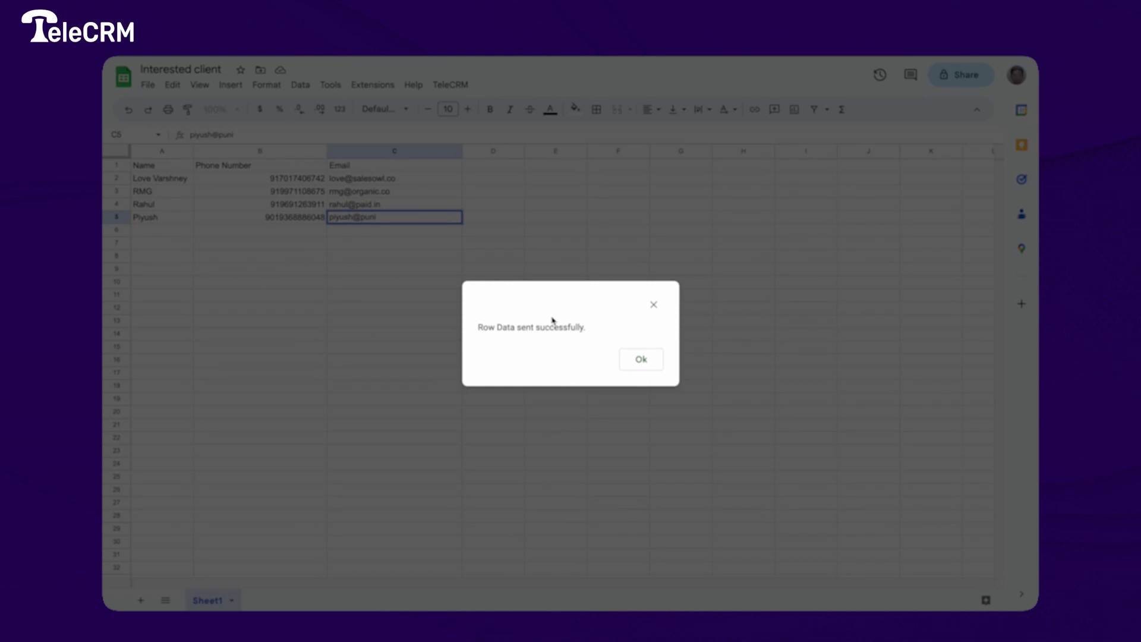
left_click(642, 360)
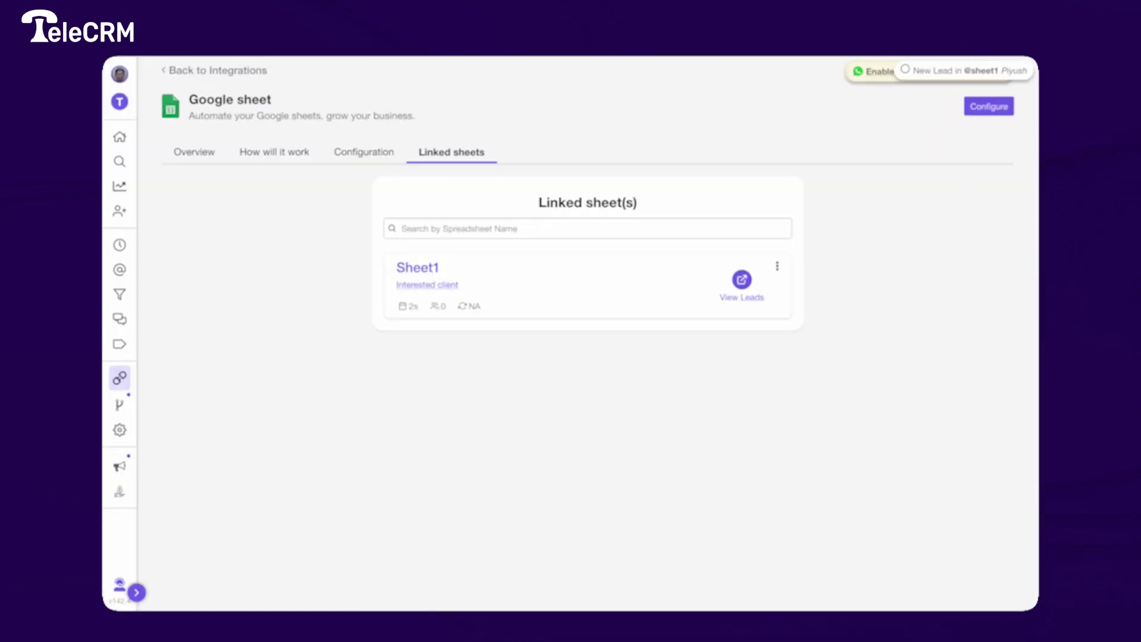
- Open the New Lead notification and expand, then collapse, its 'Captured from Sheet1' entry
left_click(949, 72)
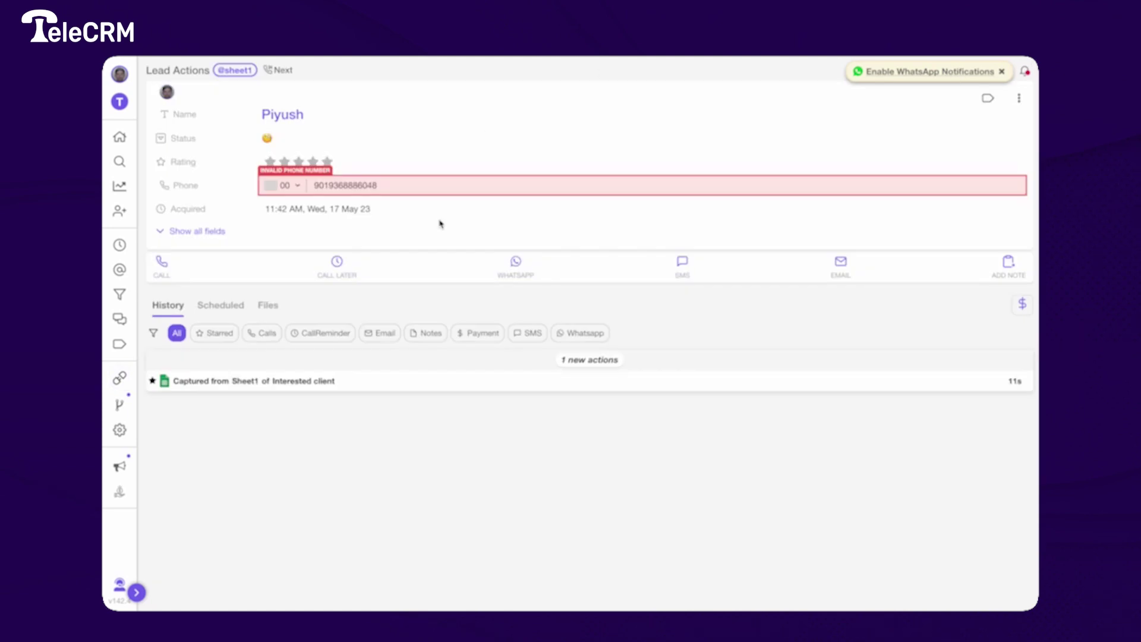
left_click(375, 388)
left_click(374, 389)
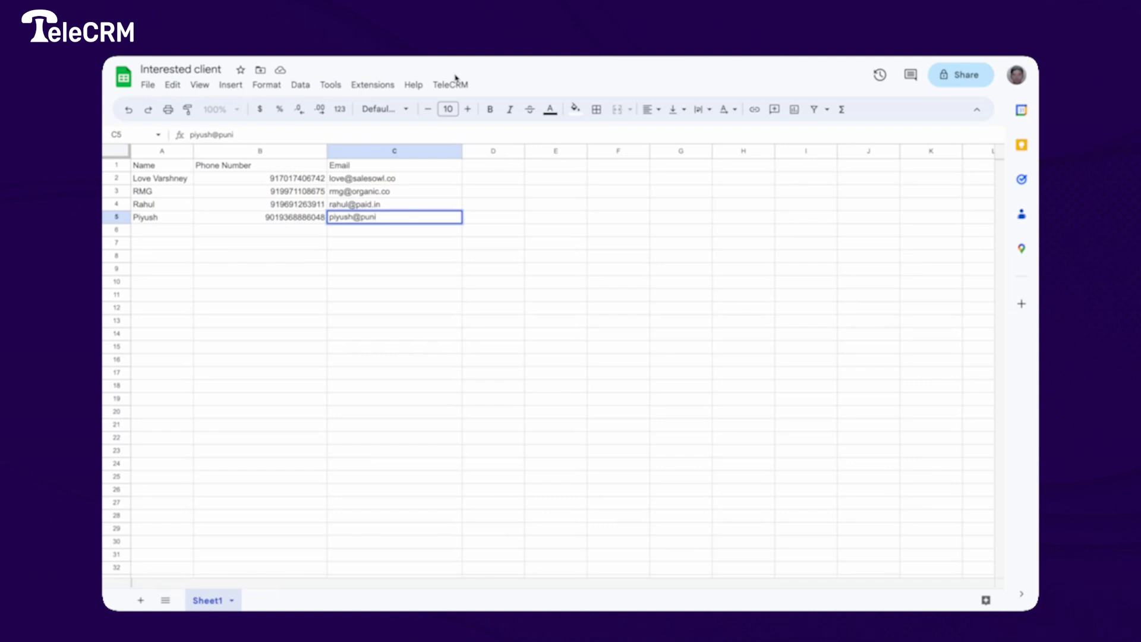
- Open the TeleCRM menu in the Google Sheets menu bar
left_click(450, 84)
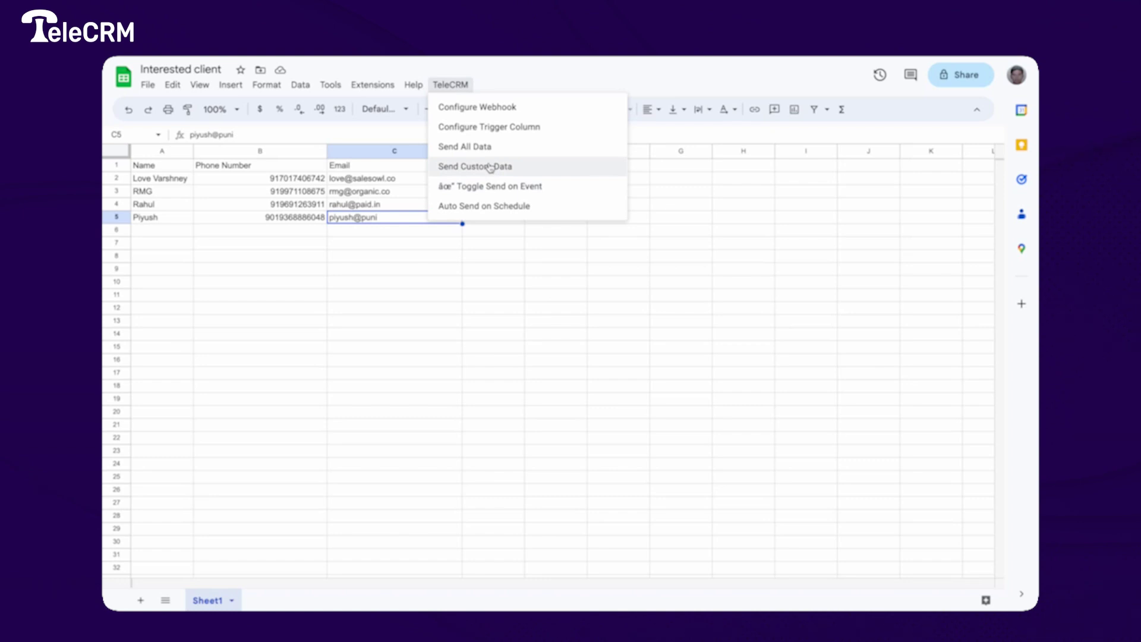
- Send the range A2 to C4 to TeleCRM using Send Custom Data
left_click(490, 167)
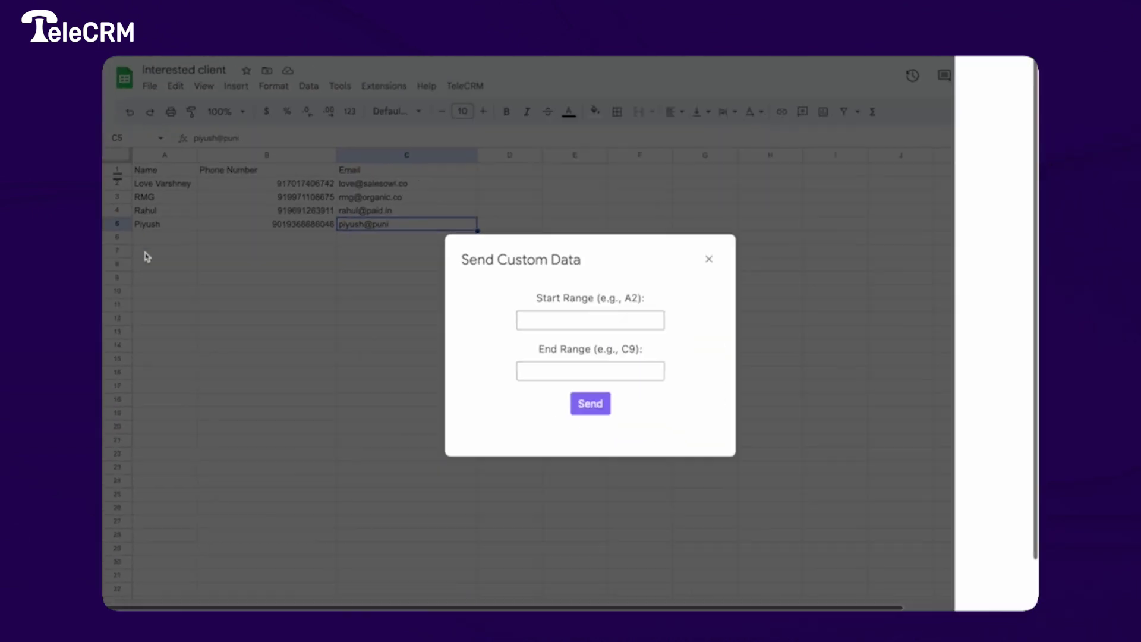
left_click(523, 307)
type("A1")
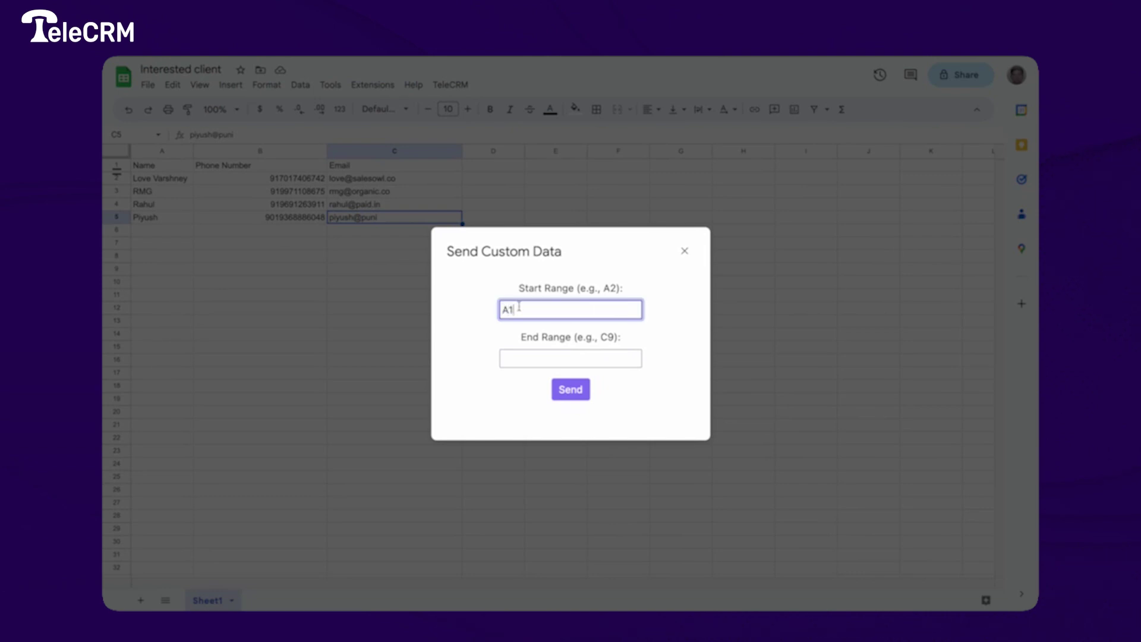
key("BackSpace")
type("2")
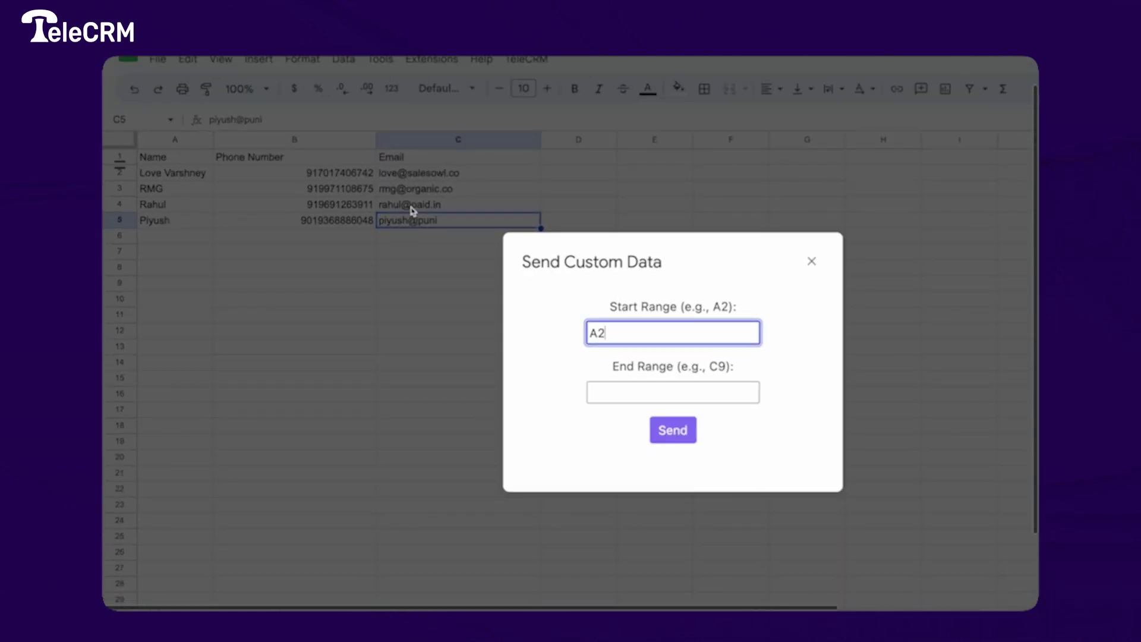
left_click(634, 394)
type("C4")
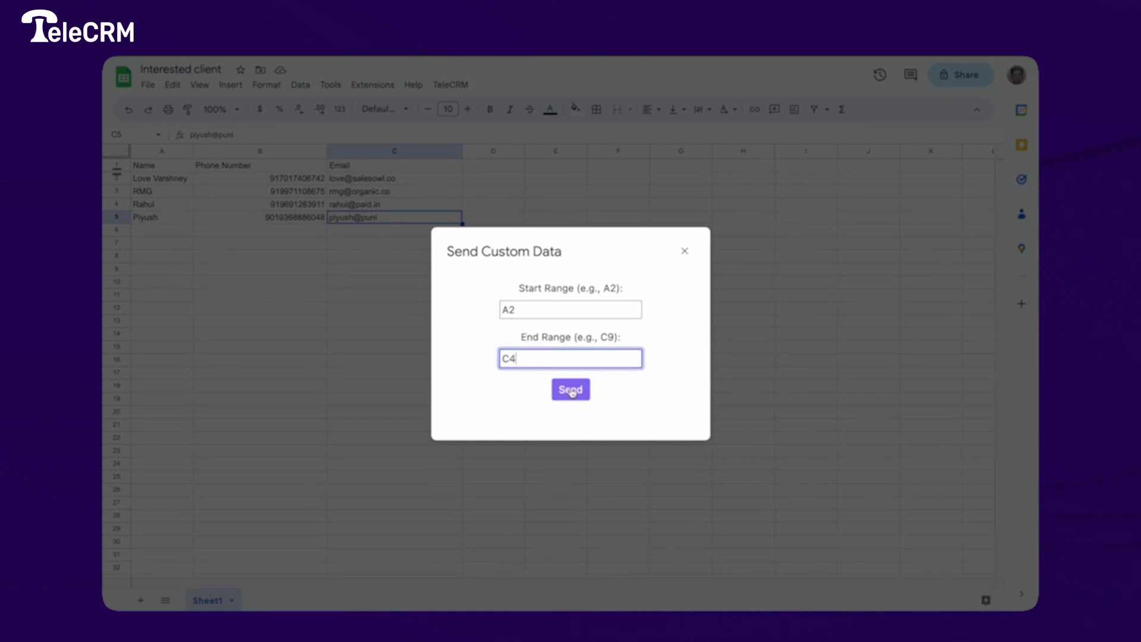
left_click(573, 391)
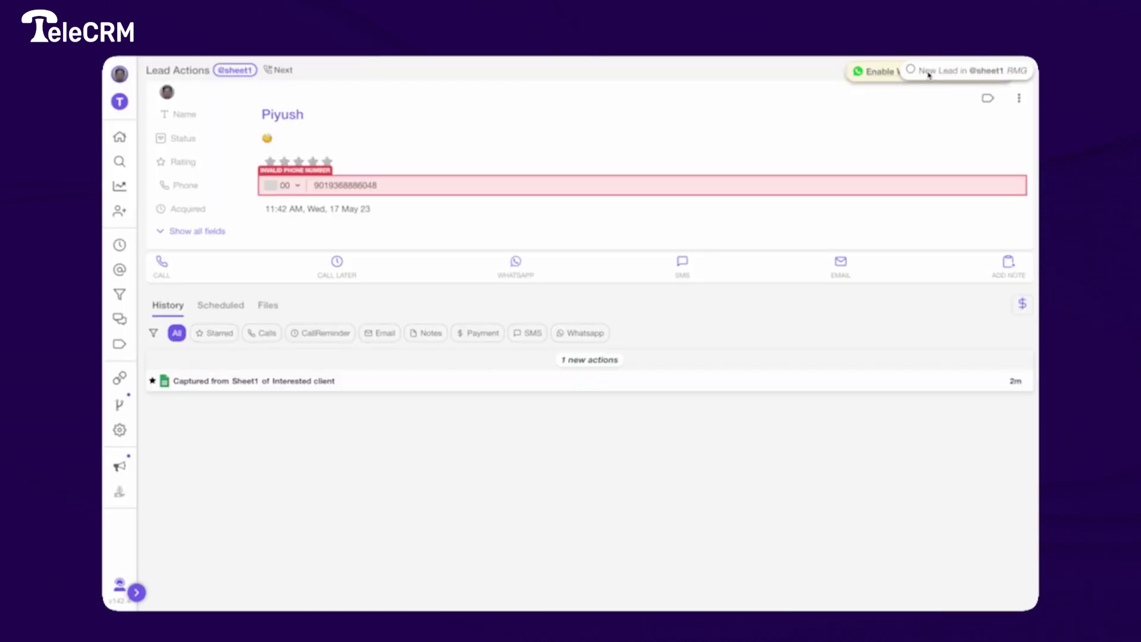
left_click(930, 75)
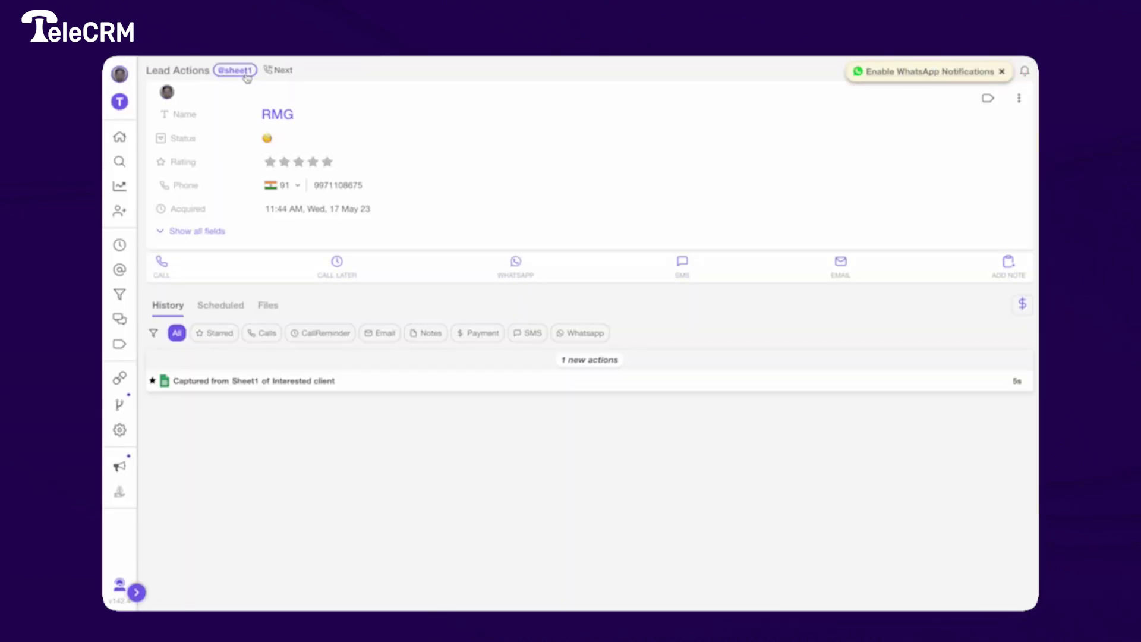
left_click(247, 75)
left_click(356, 96)
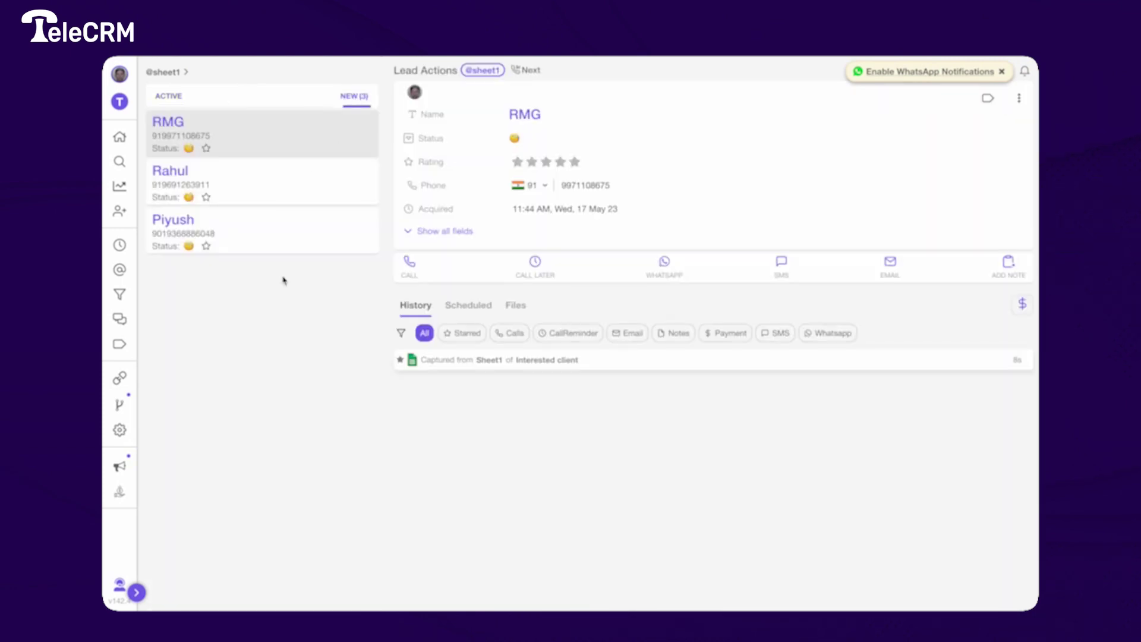